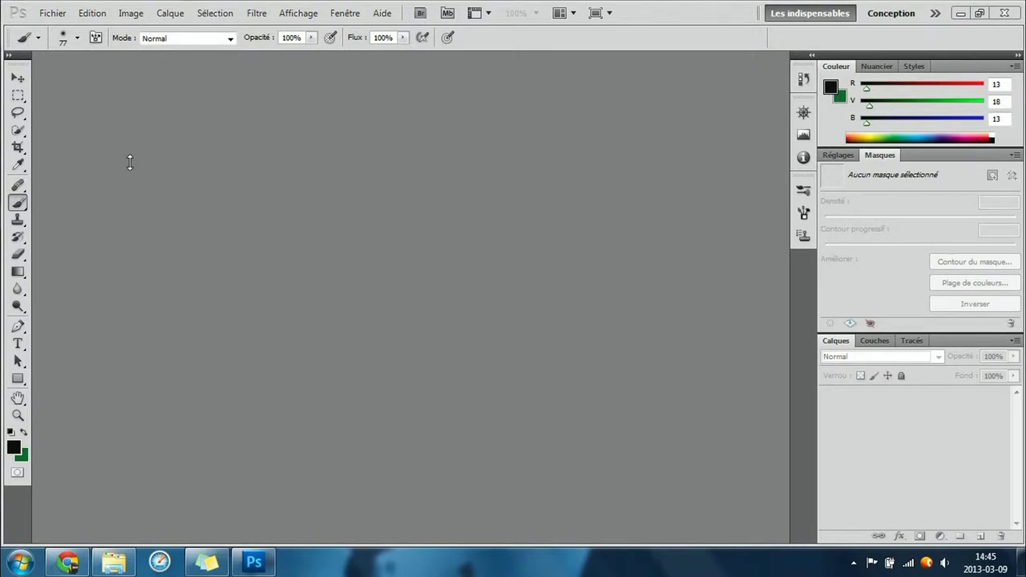
# - Open the green-screen photo IMG_8462.JPG from Mes images
pyautogui.click(53, 17)
pyautogui.click(62, 44)
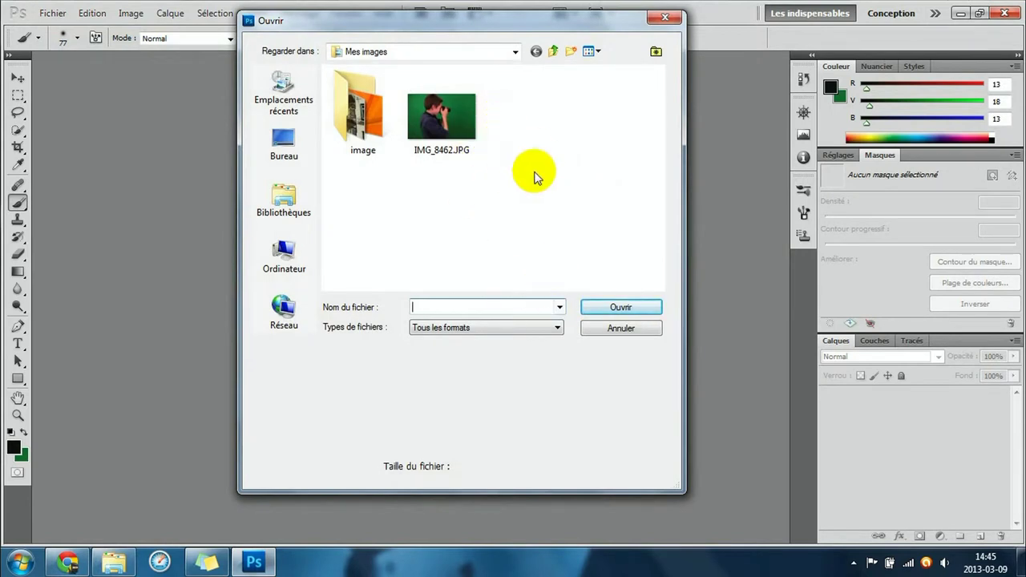
pyautogui.click(431, 117)
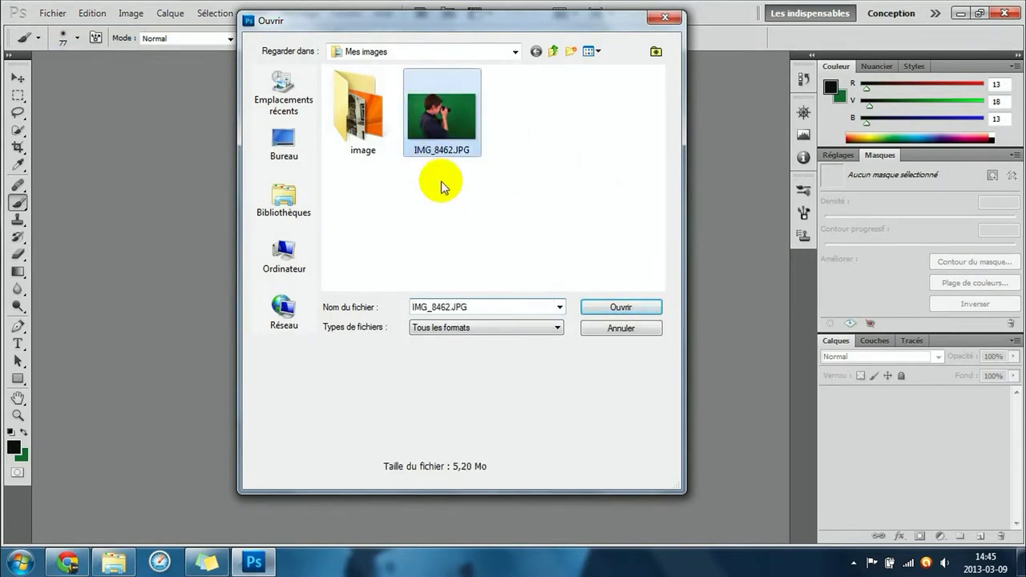
pyautogui.click(603, 307)
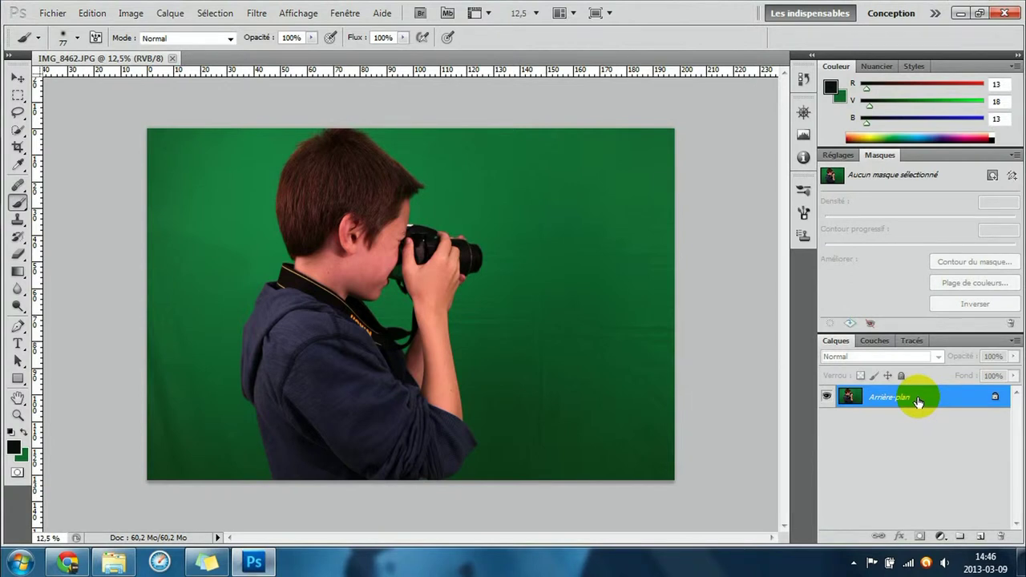
# - Duplicate the Arrière-plan layer as Arrière-plan copie, after cancelling a first attempt
pyautogui.rightClick(919, 400)
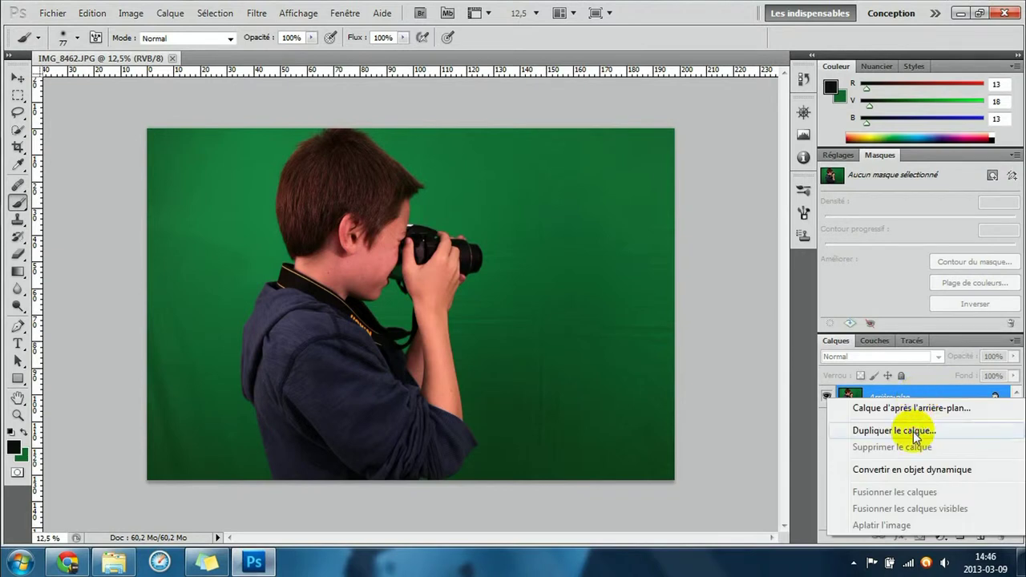
pyautogui.click(913, 432)
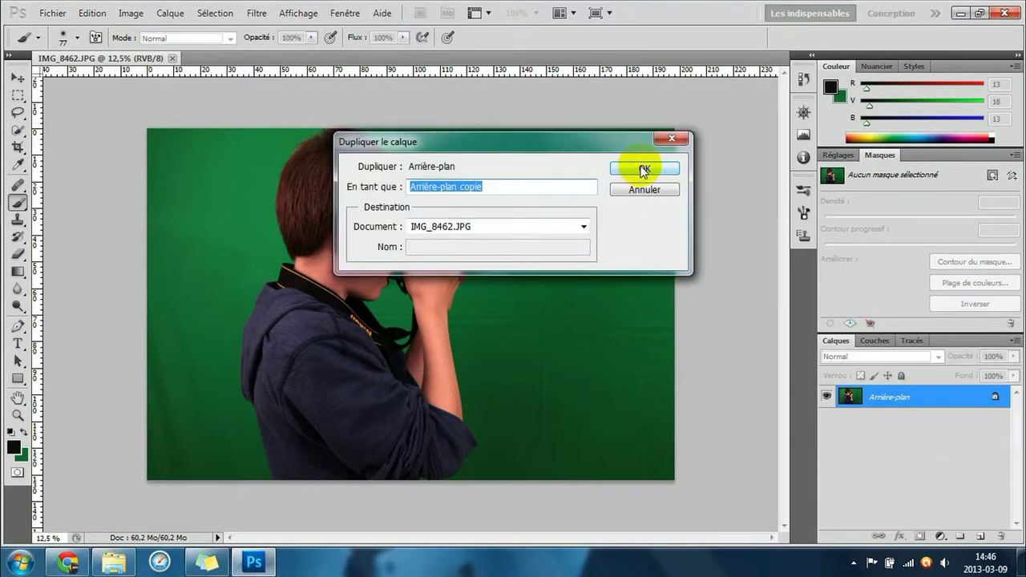
pyautogui.click(653, 192)
pyautogui.rightClick(872, 396)
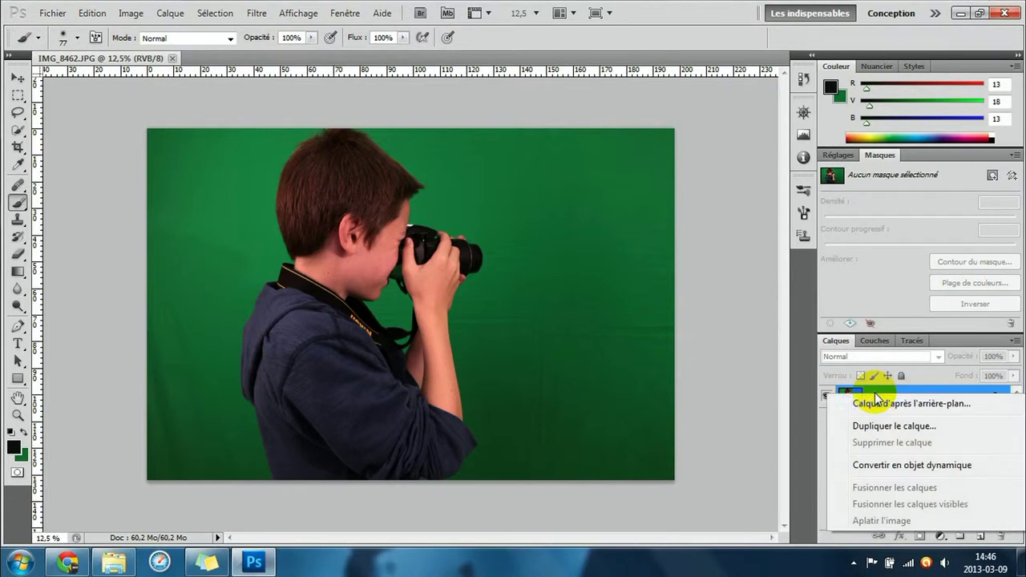
pyautogui.click(877, 427)
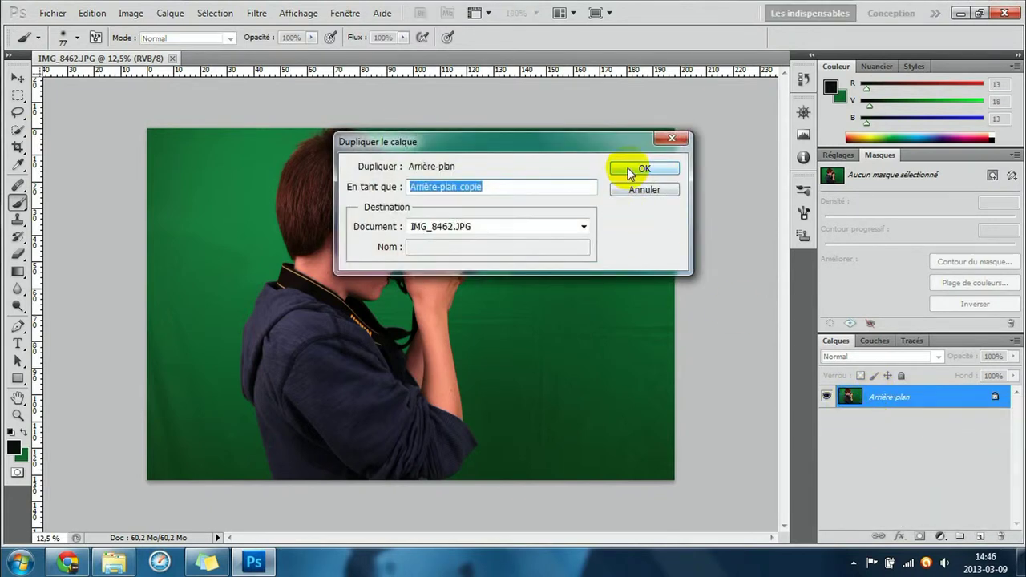
pyautogui.click(627, 167)
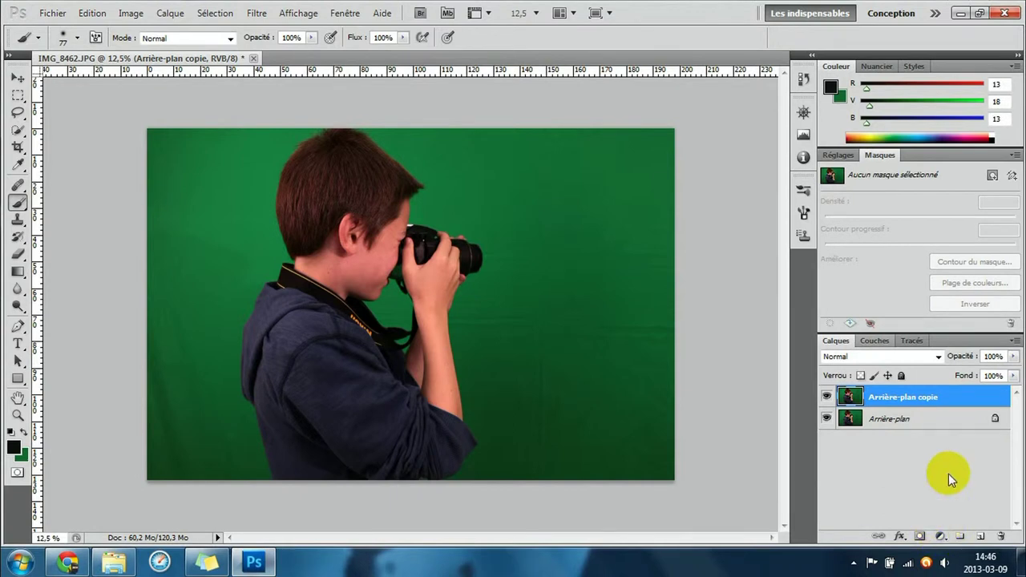
# - Add a bright yellow solid-colour fill layer Fond 1 and move it below Arrière-plan copie
pyautogui.click(940, 535)
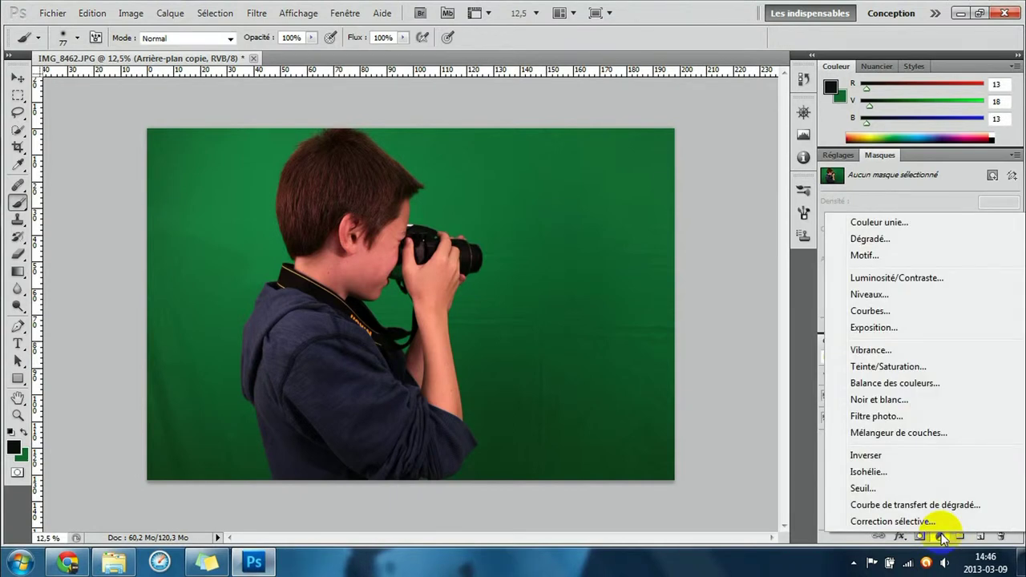
pyautogui.click(855, 222)
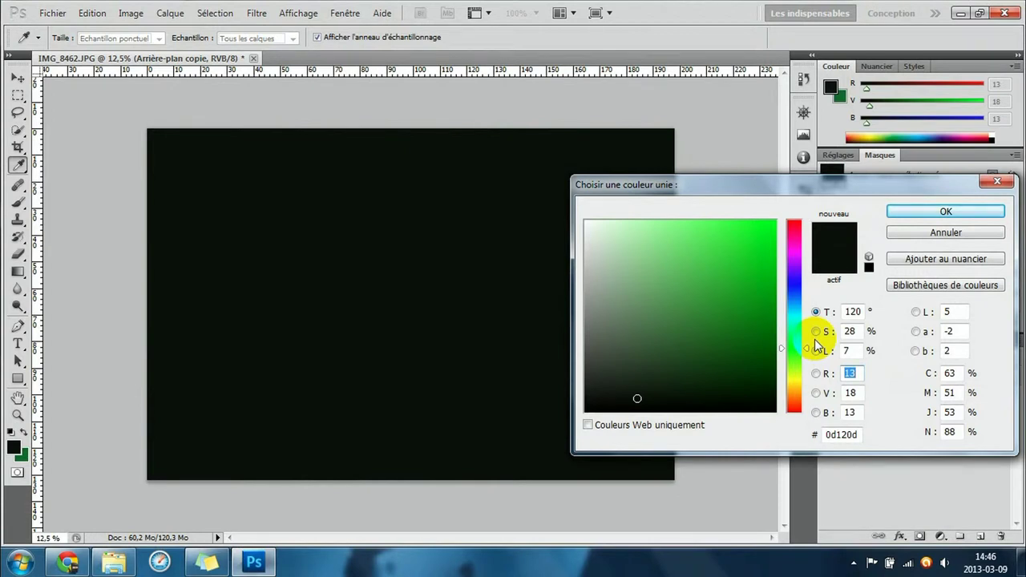
pyautogui.moveTo(792, 348); pyautogui.dragTo(794, 378)
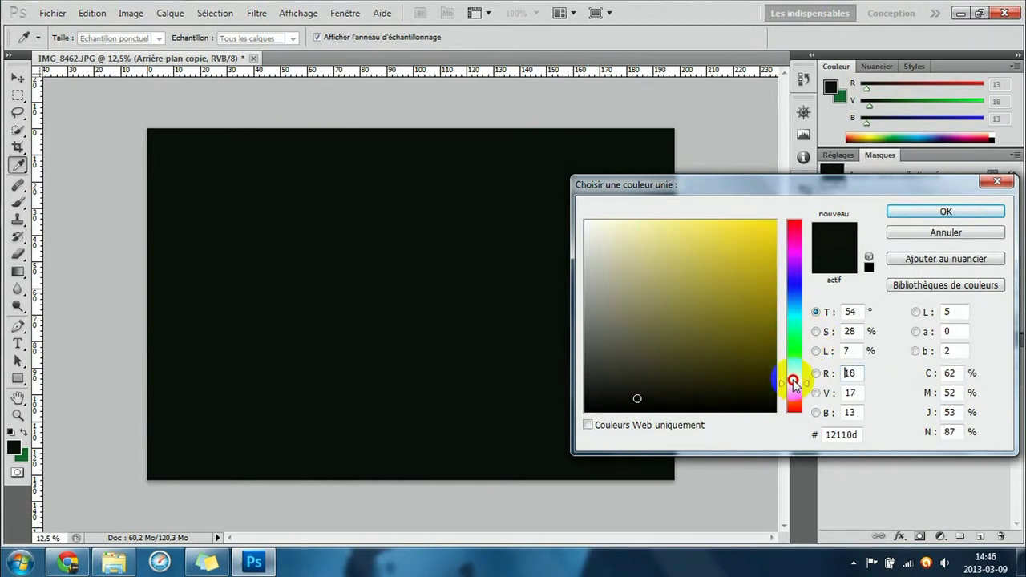
pyautogui.moveTo(771, 256); pyautogui.dragTo(788, 191)
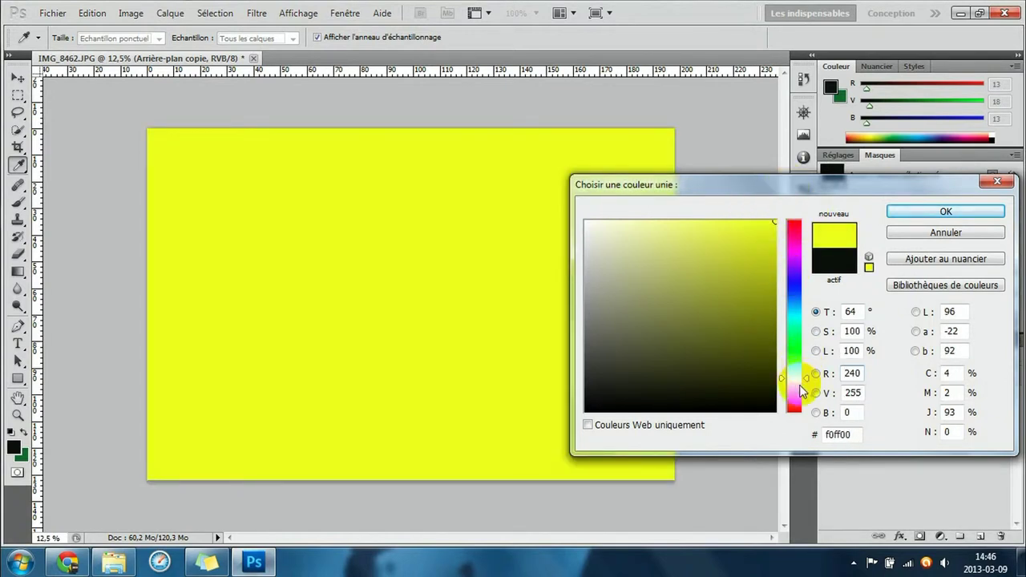
pyautogui.click(932, 211)
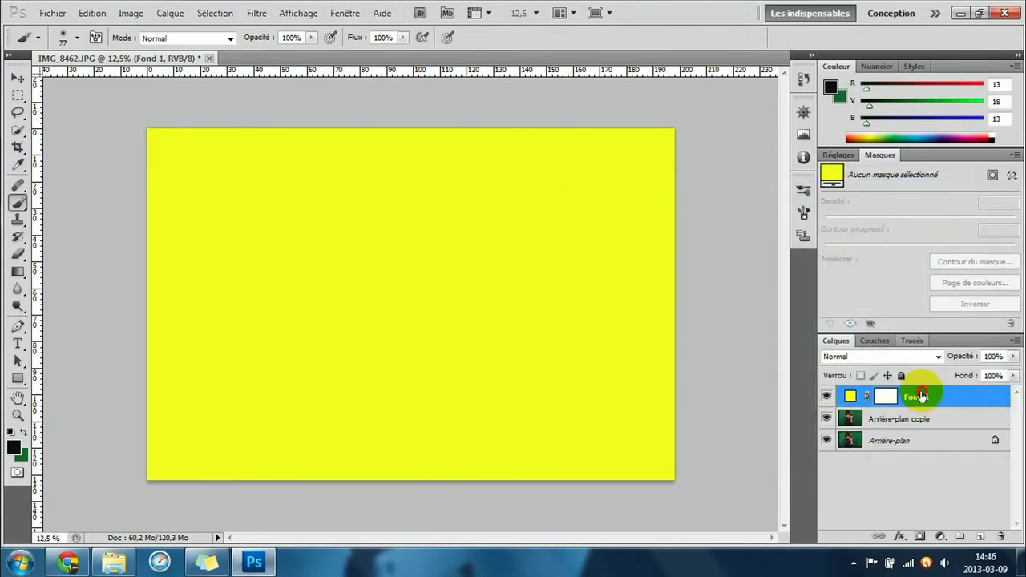
pyautogui.moveTo(920, 396); pyautogui.dragTo(922, 431)
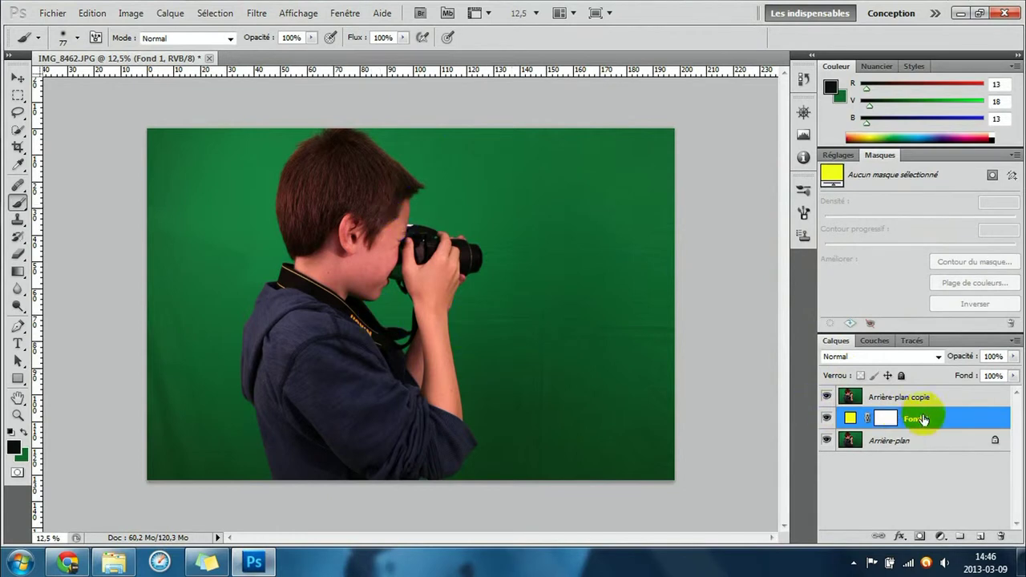
# - Add a white layer mask to Arrière-plan copie and show the Masques panel
pyautogui.click(934, 398)
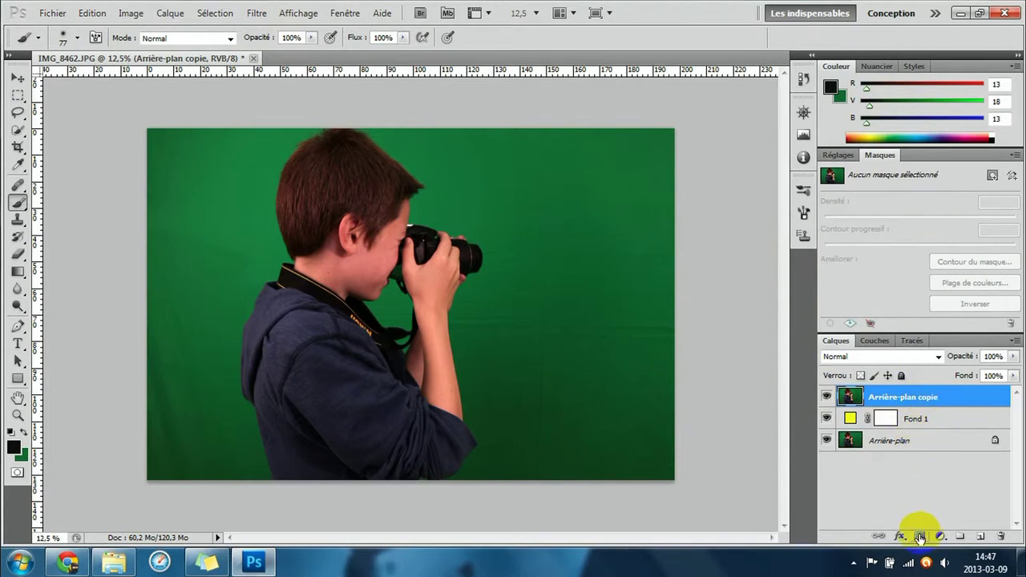
pyautogui.click(919, 536)
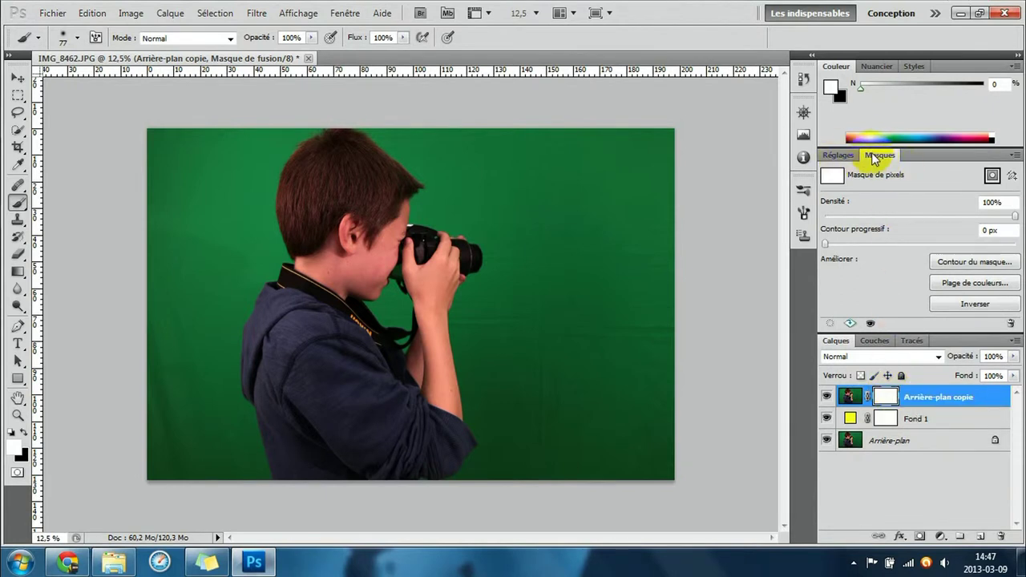
pyautogui.click(846, 157)
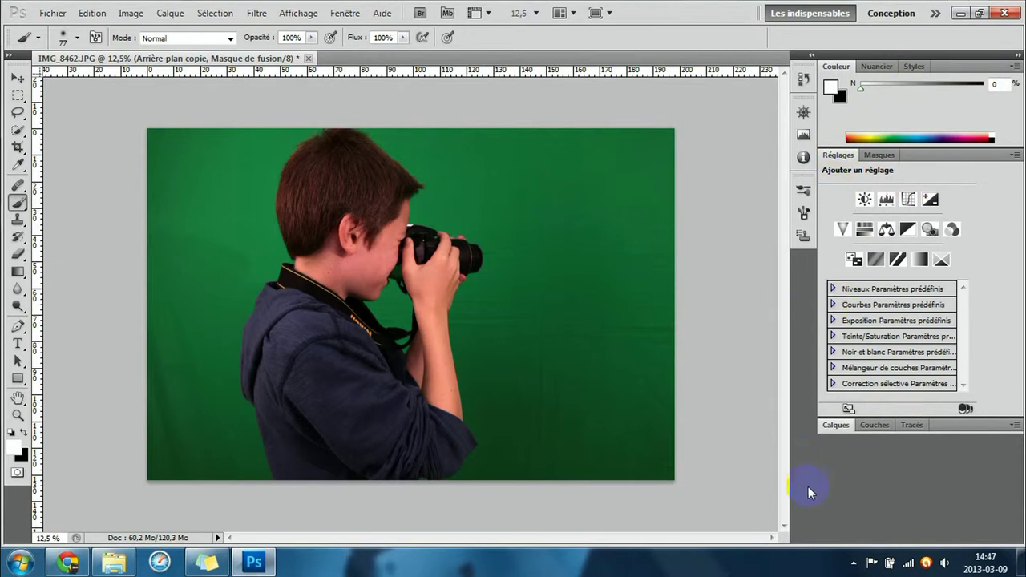
pyautogui.click(838, 427)
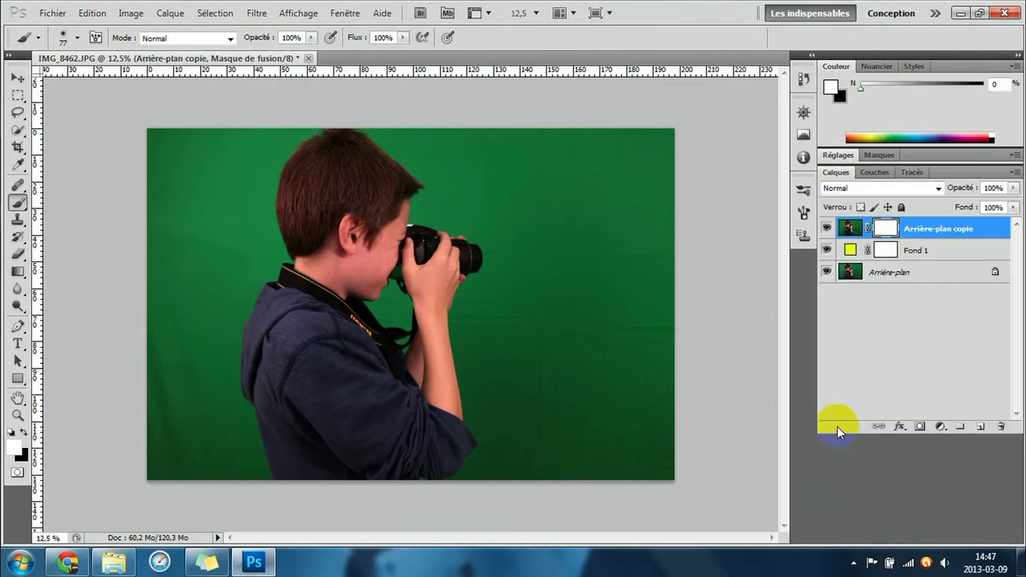
pyautogui.click(877, 156)
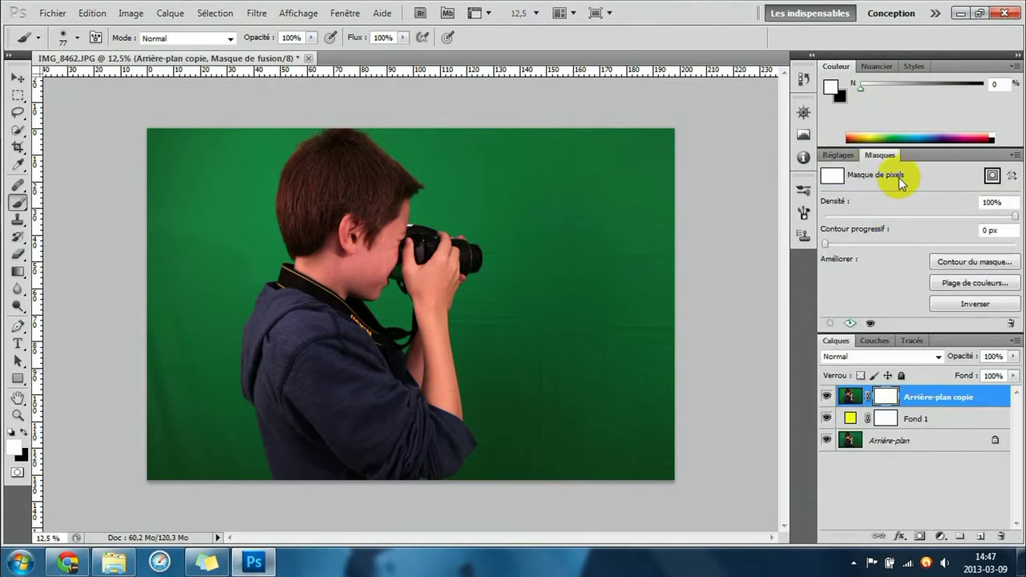
# - Start a Plage de couleurs mask with Inverser checked and sample the green backdrop
pyautogui.click(959, 286)
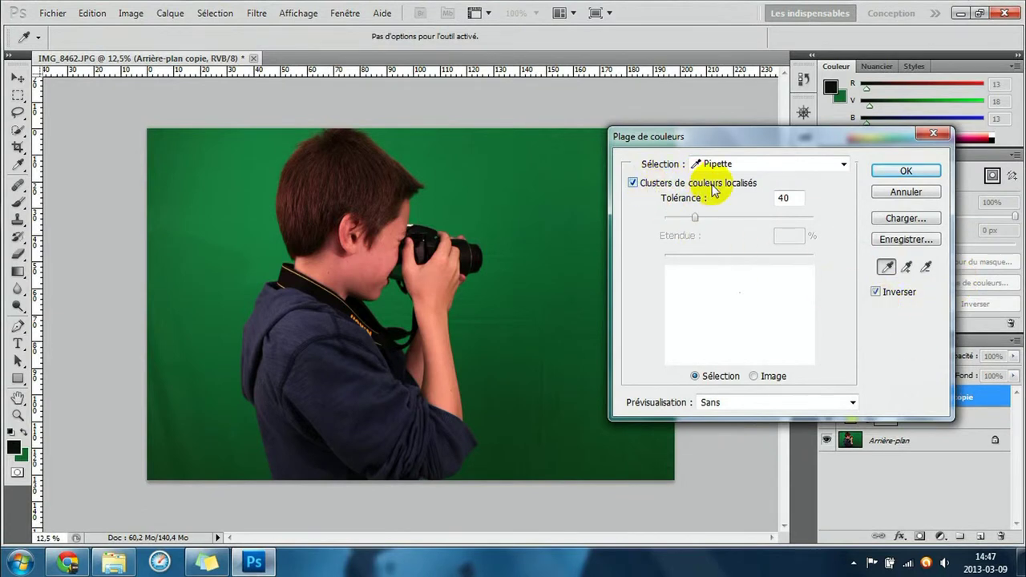
pyautogui.click(874, 292)
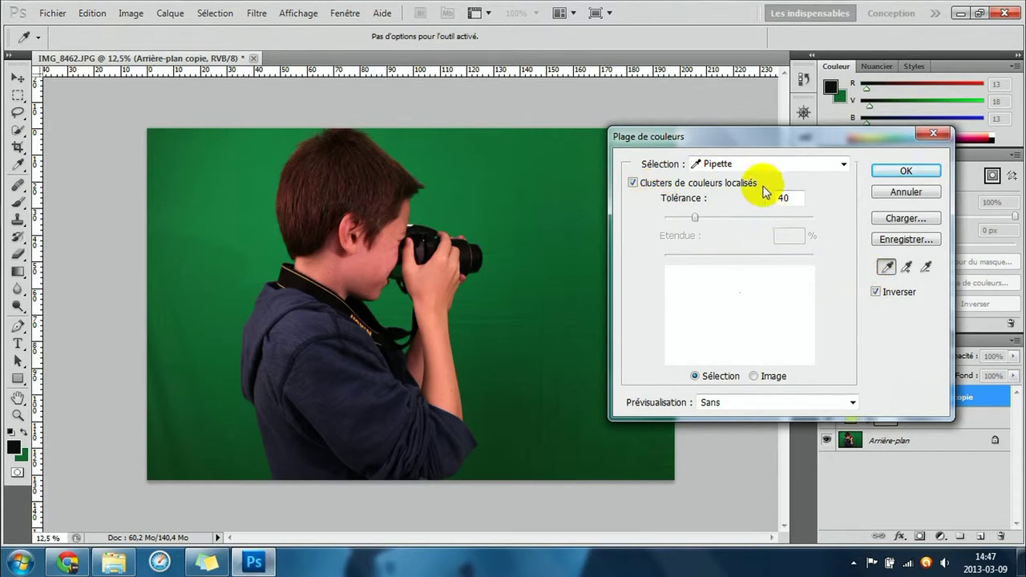
pyautogui.moveTo(717, 136)
pyautogui.mouseDown()
pyautogui.moveTo(756, 32)
pyautogui.moveTo(780, 130)
pyautogui.moveTo(671, 140)
pyautogui.moveTo(783, 171)
pyautogui.moveTo(791, 163)
pyautogui.mouseUp()
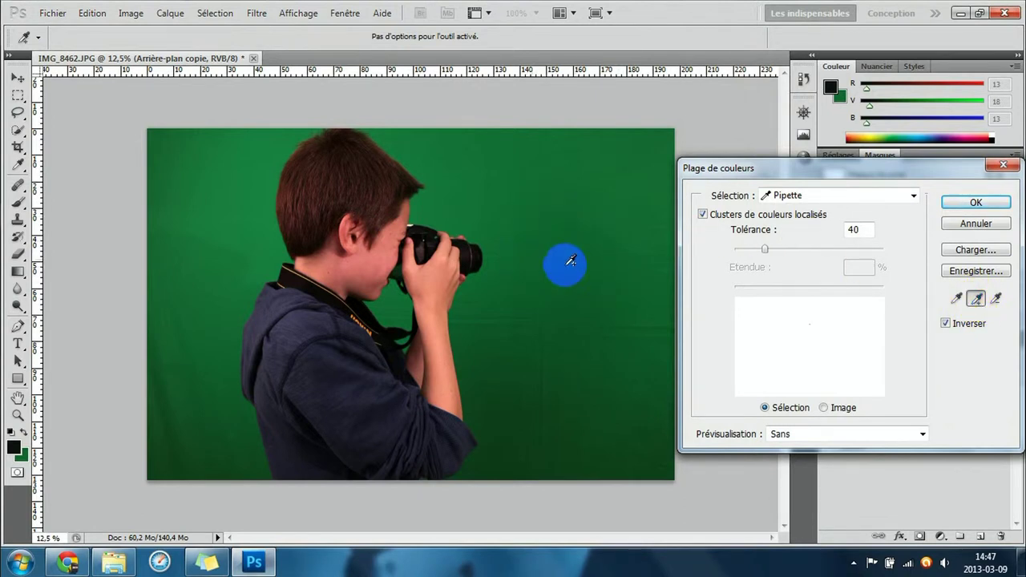
pyautogui.click(584, 202)
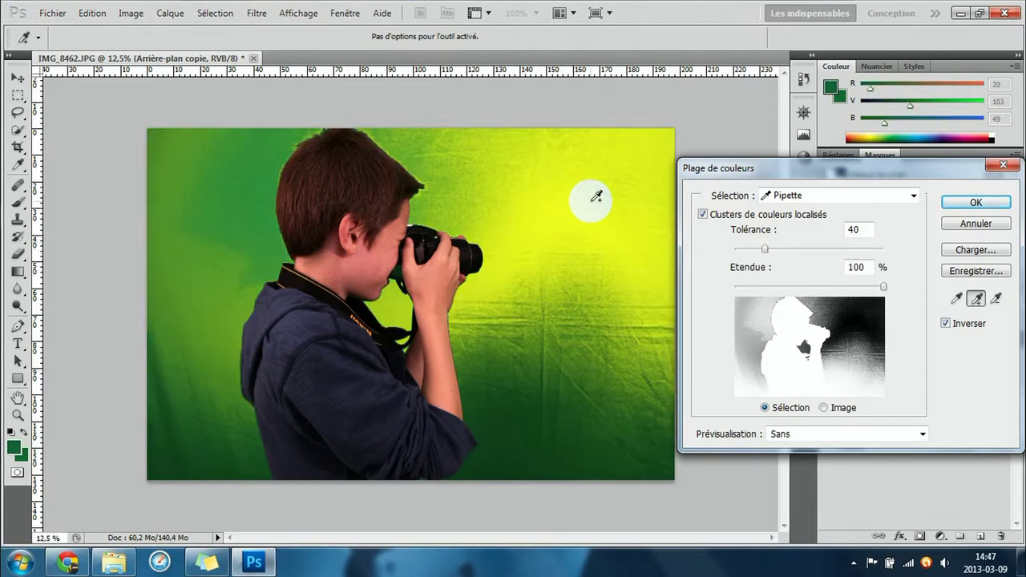
pyautogui.click(572, 394)
pyautogui.click(533, 299)
pyautogui.click(523, 452)
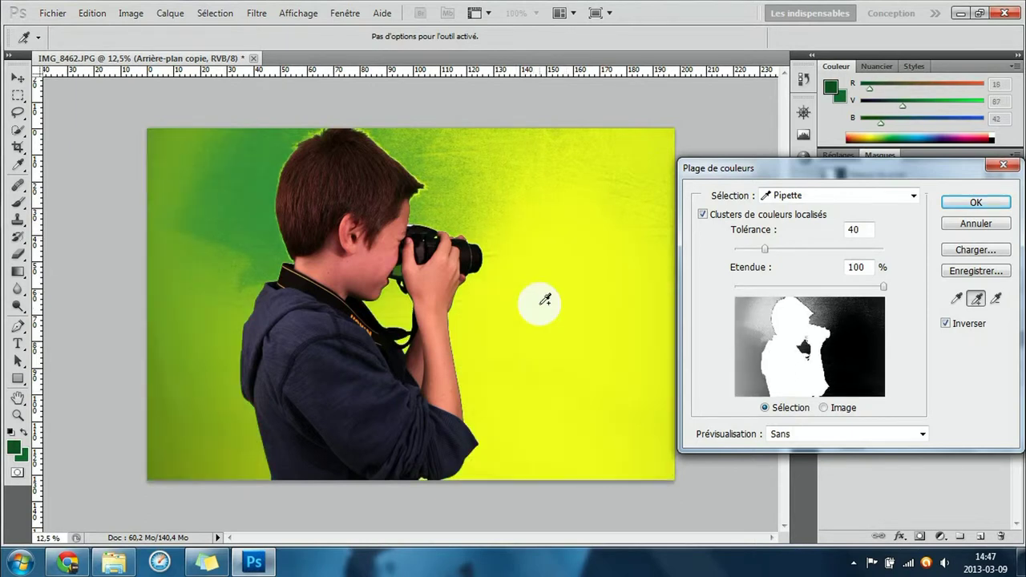
pyautogui.click(458, 156)
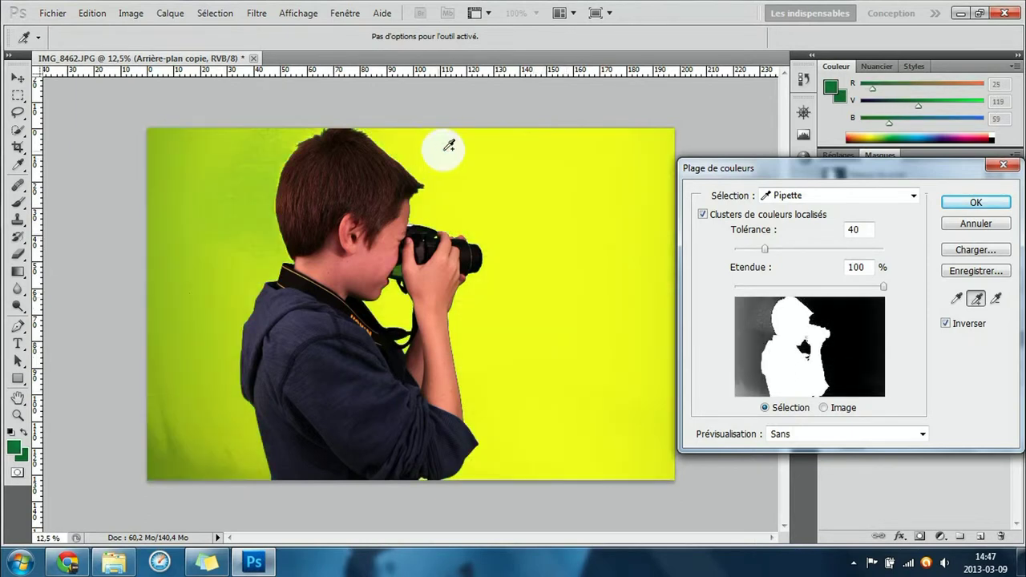
# - Add leftover backdrop shades around the hair, jacket and strap, then confirm the mask
pyautogui.moveTo(171, 393)
pyautogui.mouseDown()
pyautogui.moveTo(202, 345)
pyautogui.moveTo(192, 144)
pyautogui.mouseUp()
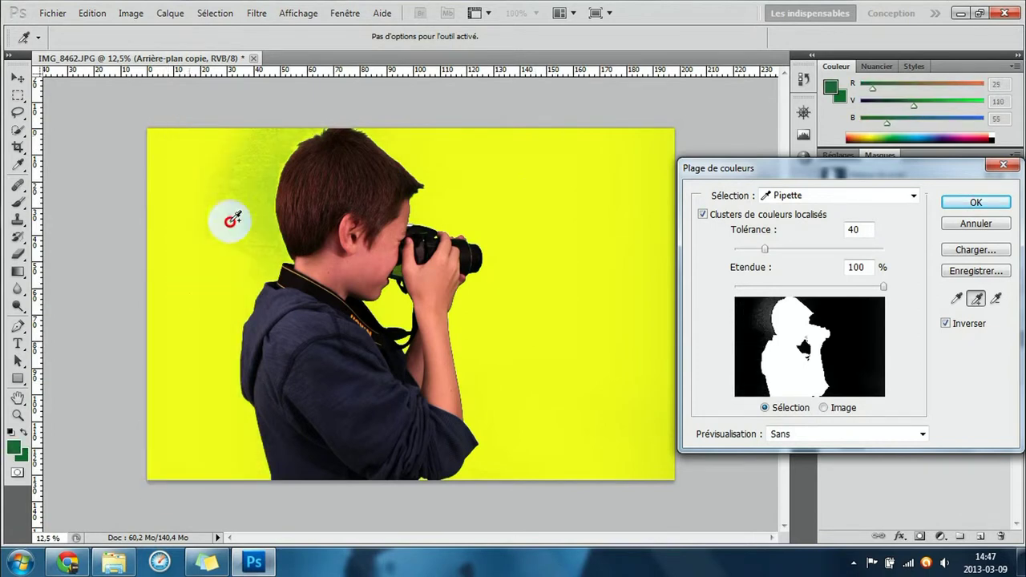
pyautogui.moveTo(222, 291); pyautogui.dragTo(245, 235)
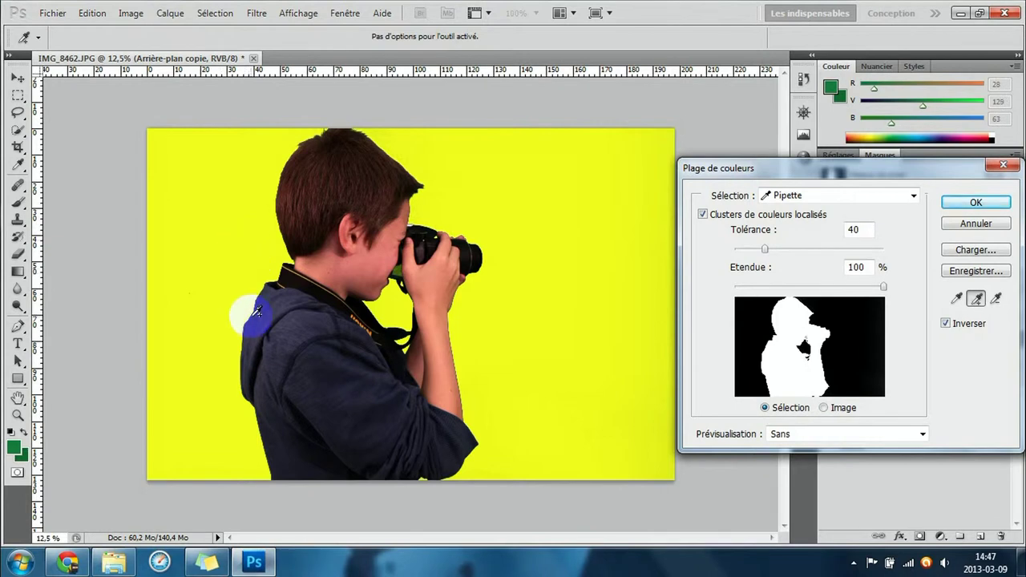
pyautogui.moveTo(563, 380); pyautogui.dragTo(563, 305)
pyautogui.moveTo(594, 373); pyautogui.dragTo(574, 271)
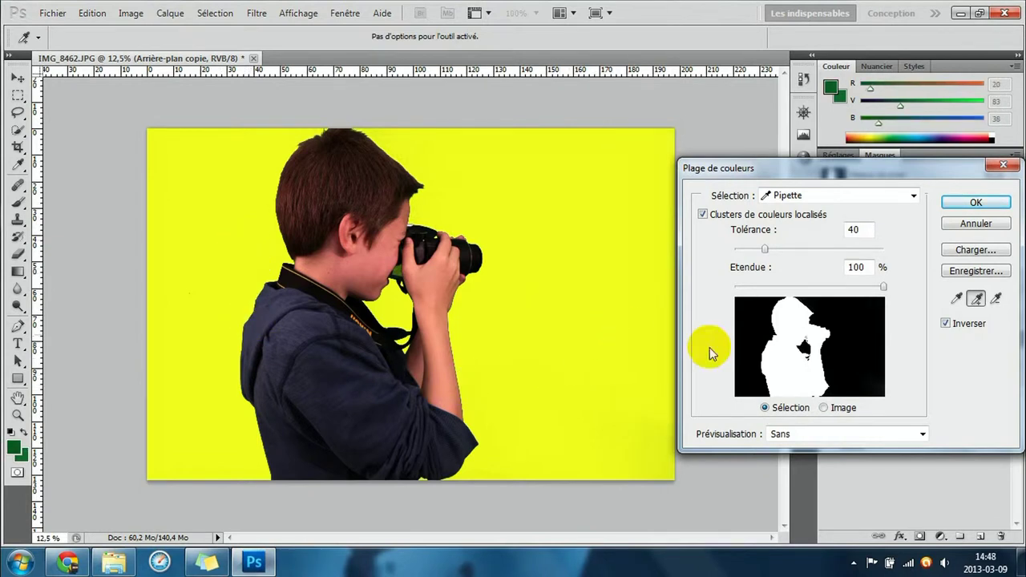
pyautogui.click(339, 239)
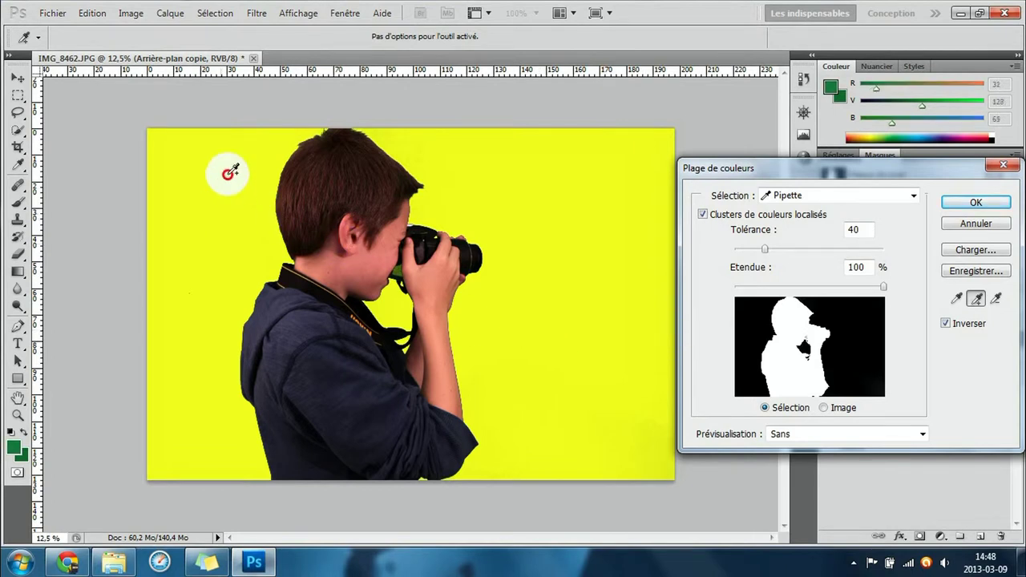
pyautogui.click(411, 168)
pyautogui.click(389, 137)
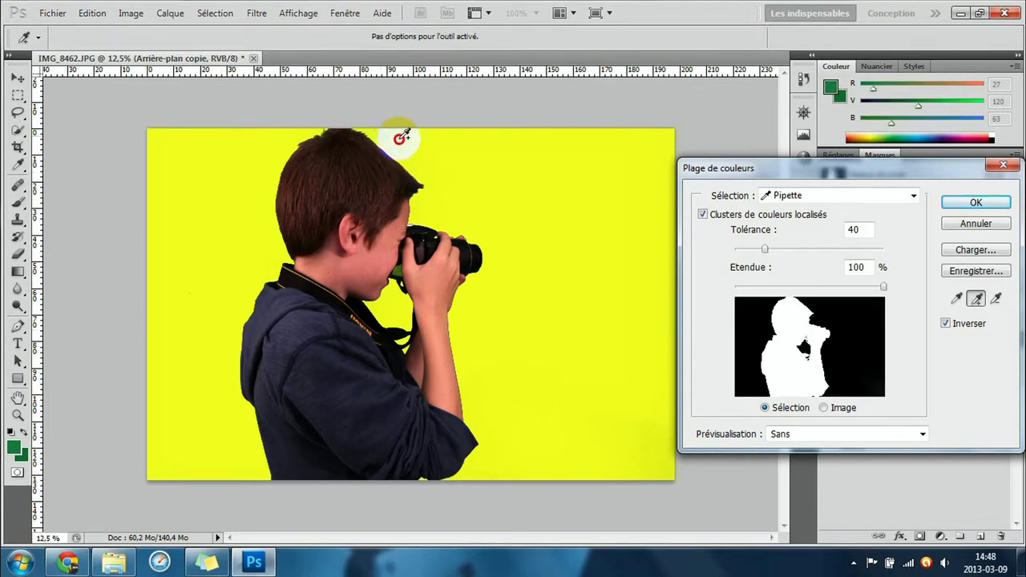
pyautogui.click(391, 323)
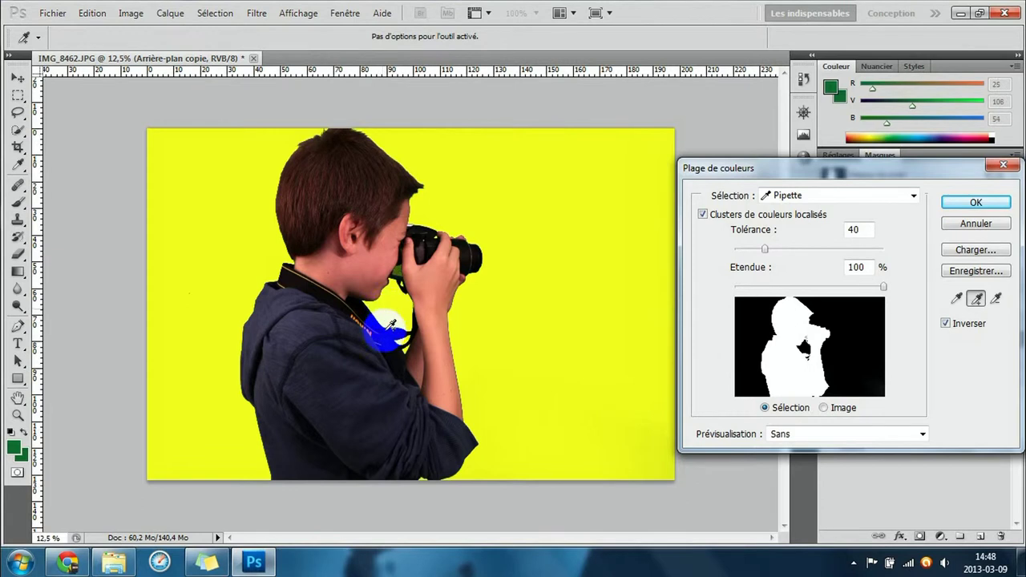
pyautogui.click(176, 358)
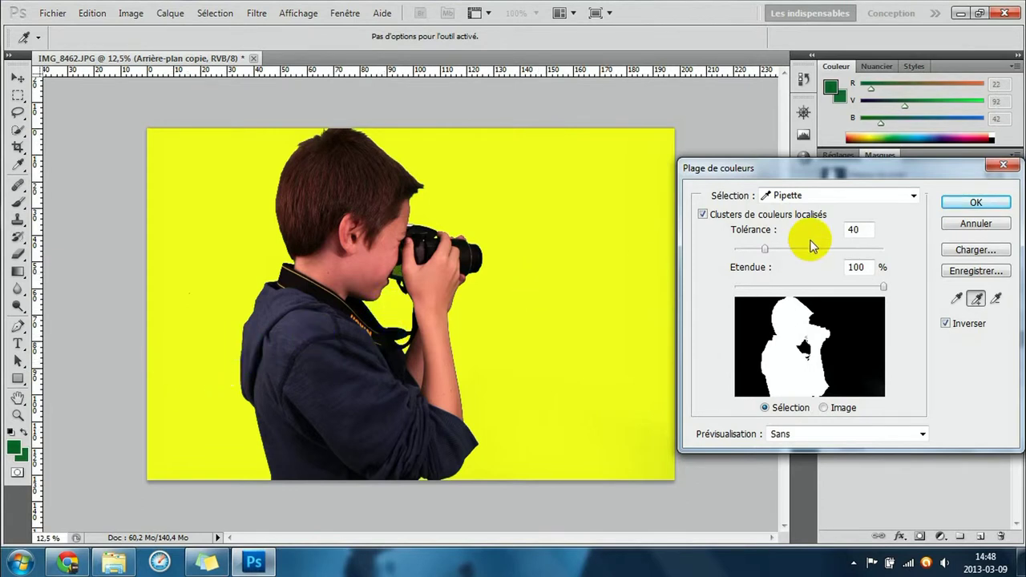
pyautogui.click(952, 207)
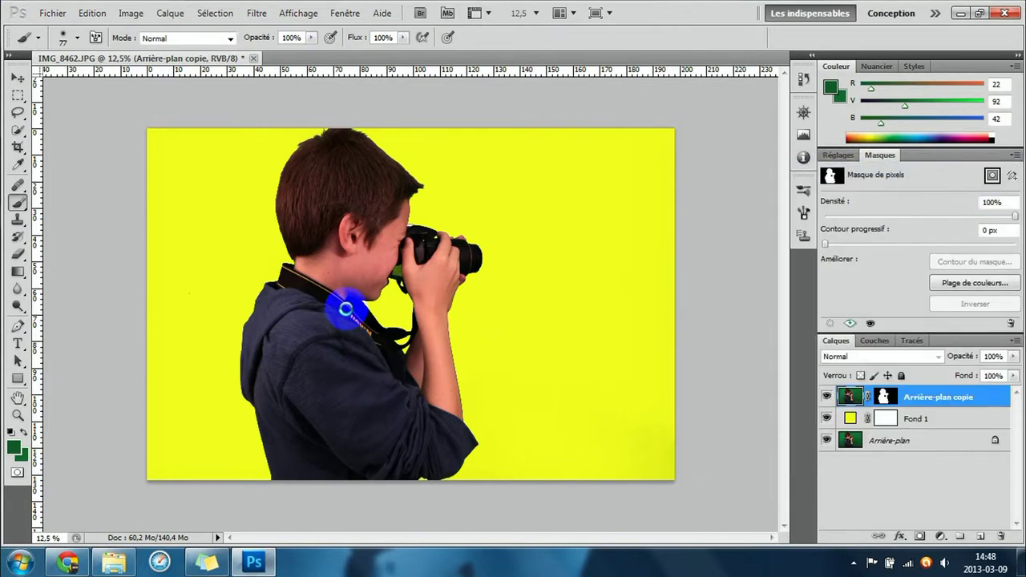
# - Paint white on the mask to restore the area near the boy's neck
pyautogui.hotkey('ctrl', '\\')
pyautogui.moveTo(345, 308); pyautogui.dragTo(406, 311)
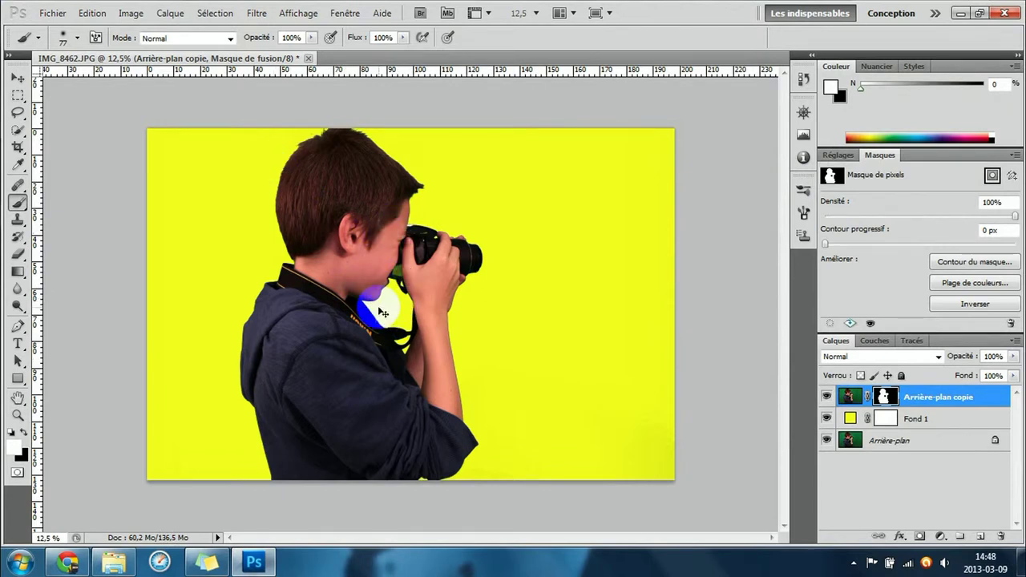
pyautogui.scroll(1, 382, 313)
pyautogui.scroll(1, 382, 312)
pyautogui.scroll(1, 382, 313)
pyautogui.scroll(1, 382, 313)
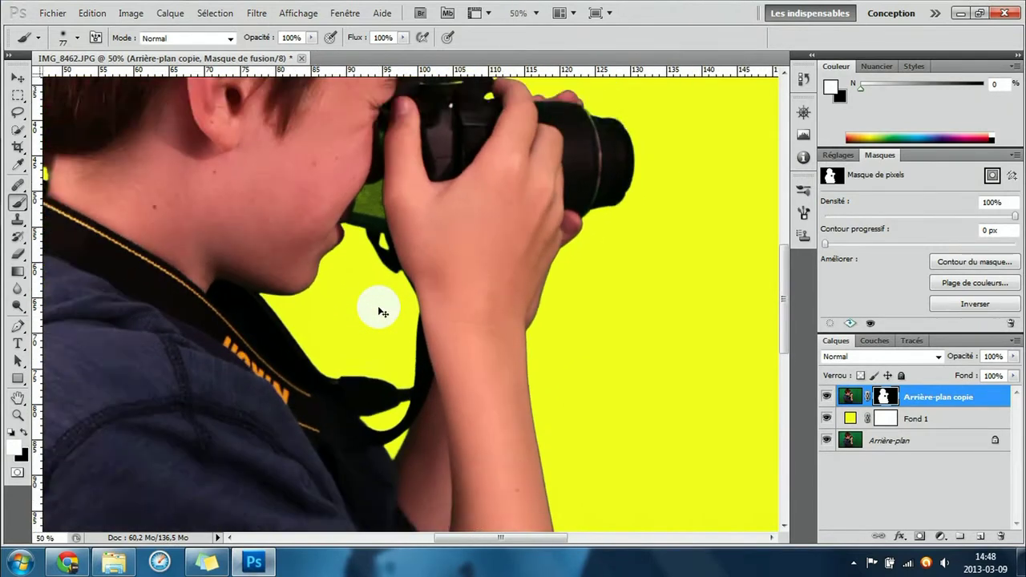
pyautogui.scroll(-2, 382, 313)
pyautogui.scroll(5, 167, 246)
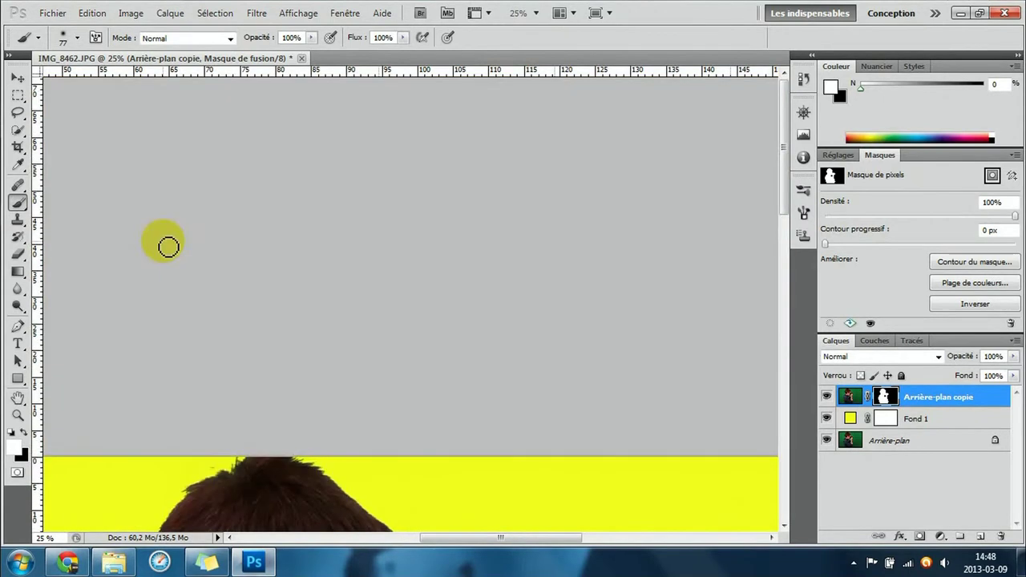
pyautogui.scroll(-3, 166, 251)
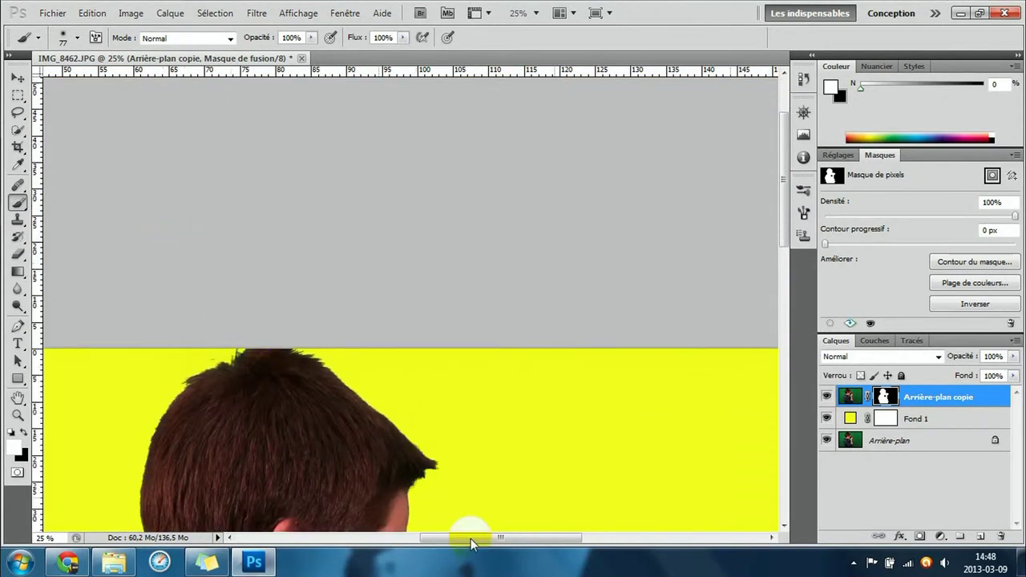
# - Zoom and pan around the cutout to inspect the hair edges
pyautogui.moveTo(473, 542); pyautogui.dragTo(438, 538)
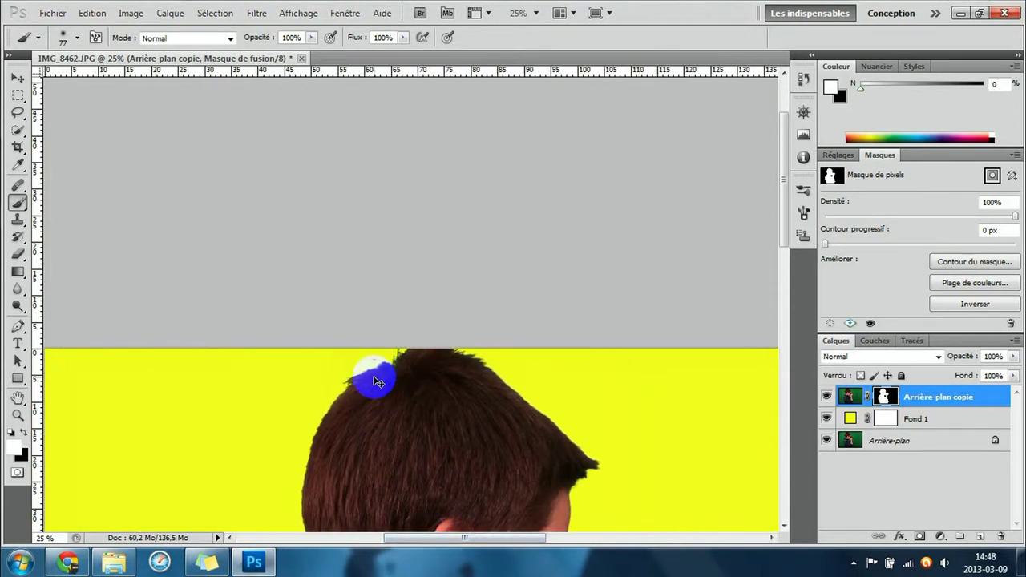
pyautogui.scroll(2, 375, 381)
pyautogui.scroll(2, 374, 377)
pyautogui.scroll(-2, 403, 371)
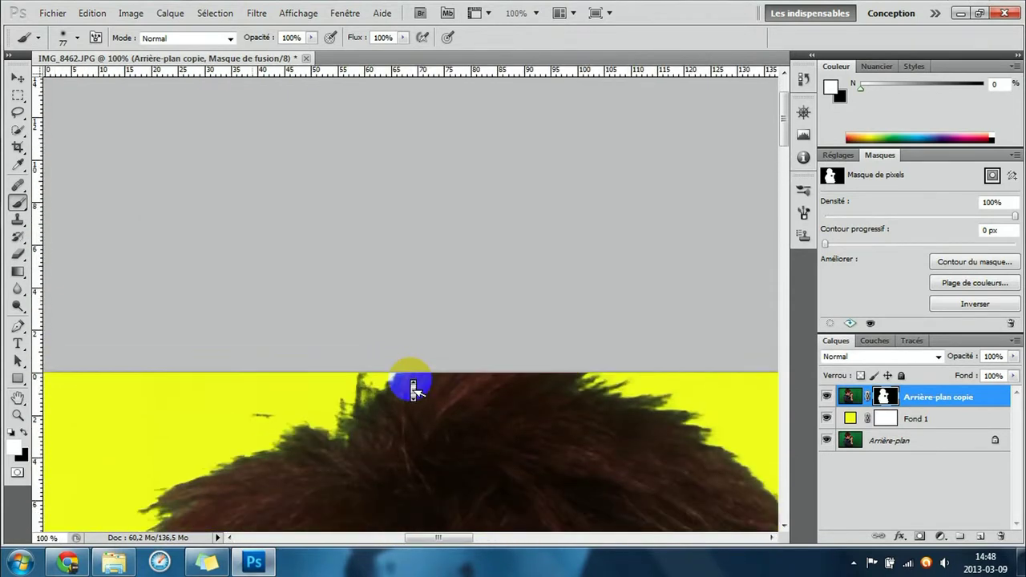
pyautogui.scroll(-2, 412, 387)
pyautogui.scroll(-2, 498, 378)
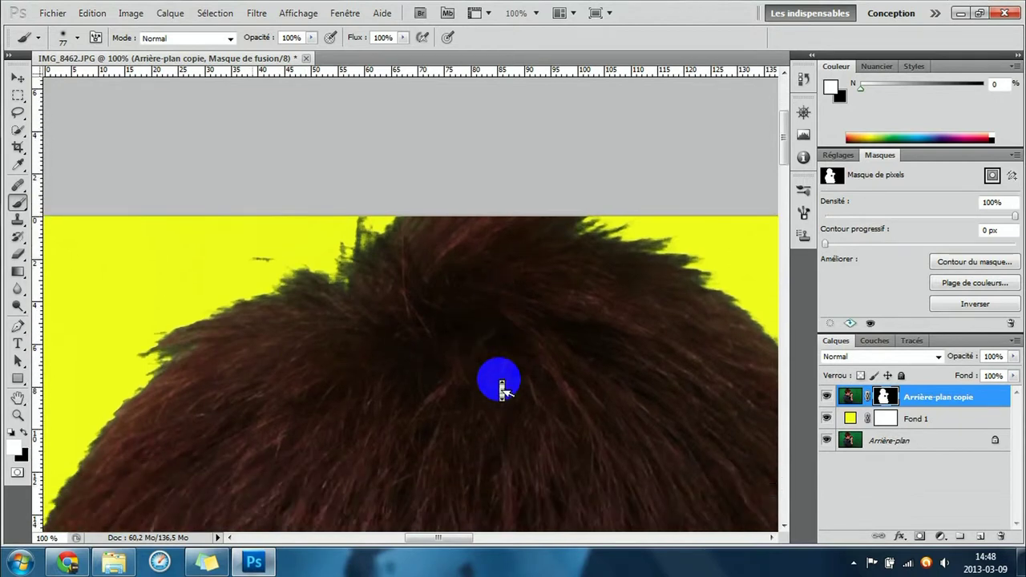
pyautogui.scroll(-3, 526, 499)
pyautogui.moveTo(435, 538); pyautogui.dragTo(423, 538)
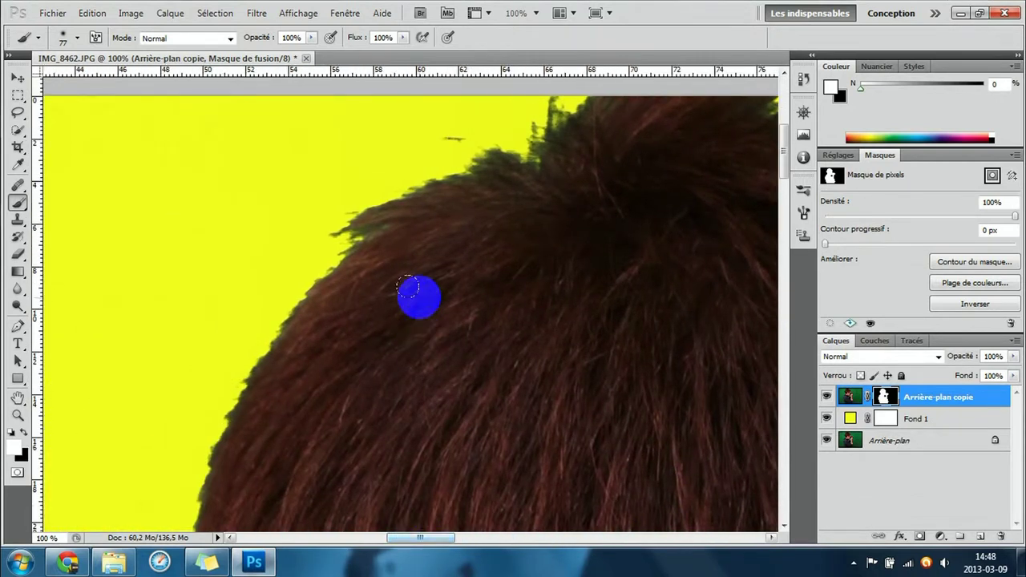
pyautogui.scroll(-2, 423, 303)
pyautogui.scroll(-2, 422, 303)
pyautogui.scroll(-2, 422, 303)
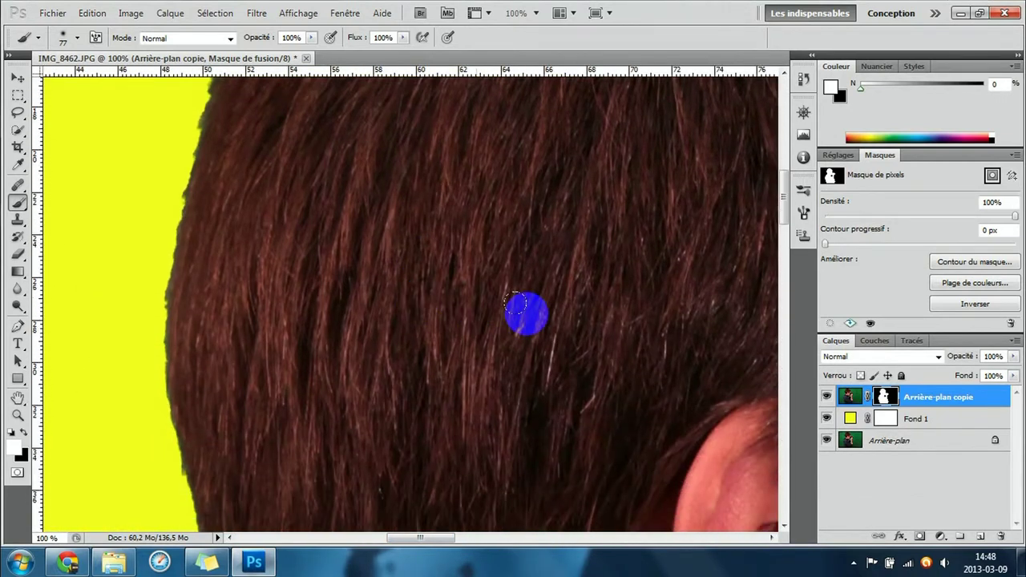
pyautogui.scroll(-1, 522, 309)
pyautogui.scroll(-2, 525, 316)
pyautogui.scroll(-2, 526, 318)
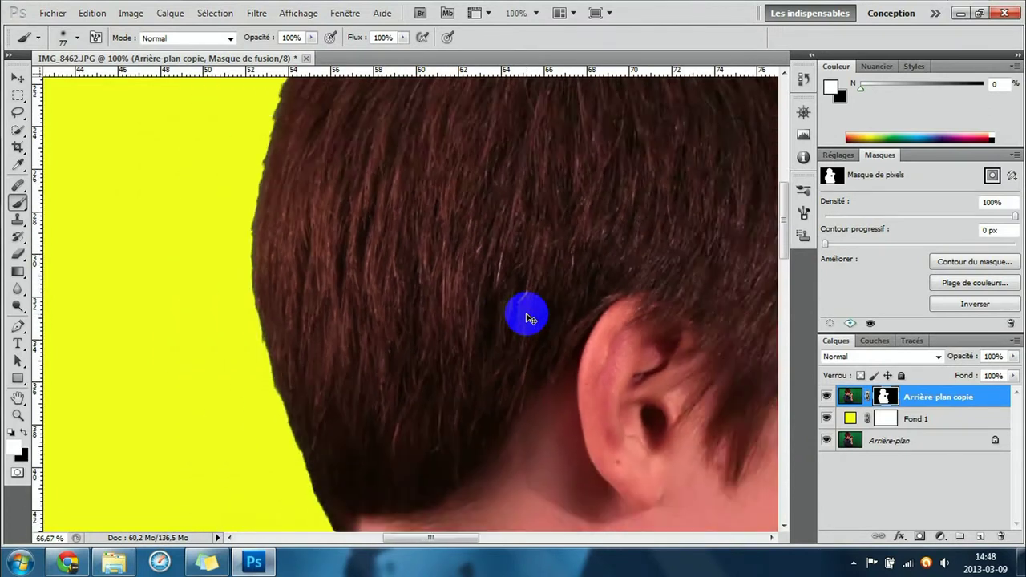
pyautogui.scroll(-3, 526, 317)
pyautogui.scroll(-1, 527, 318)
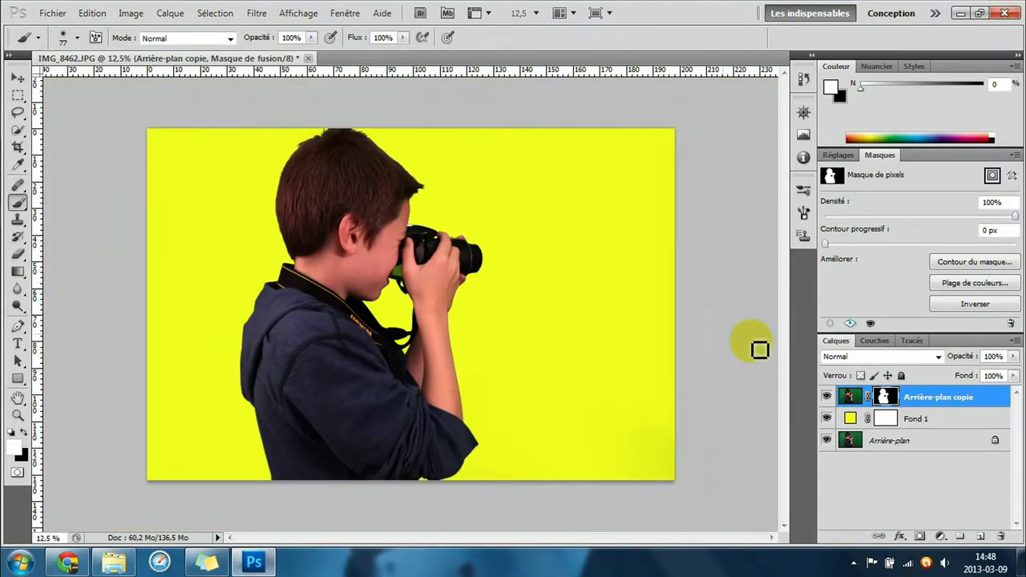
# - Add layer Calque 1, clip it to Arrière-plan copie, and set its blend mode to Couleur
pyautogui.click(984, 537)
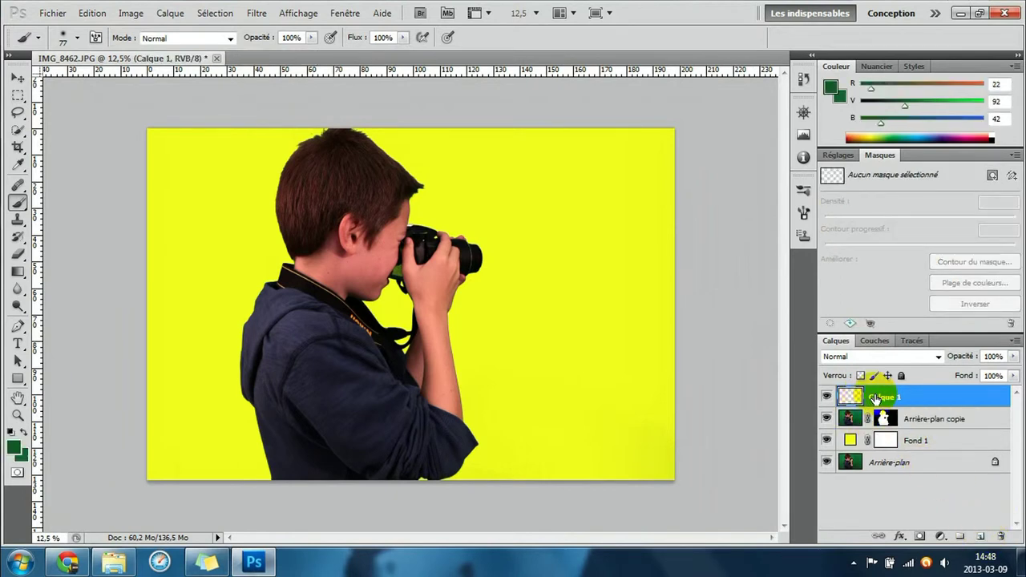
pyautogui.rightClick(876, 398)
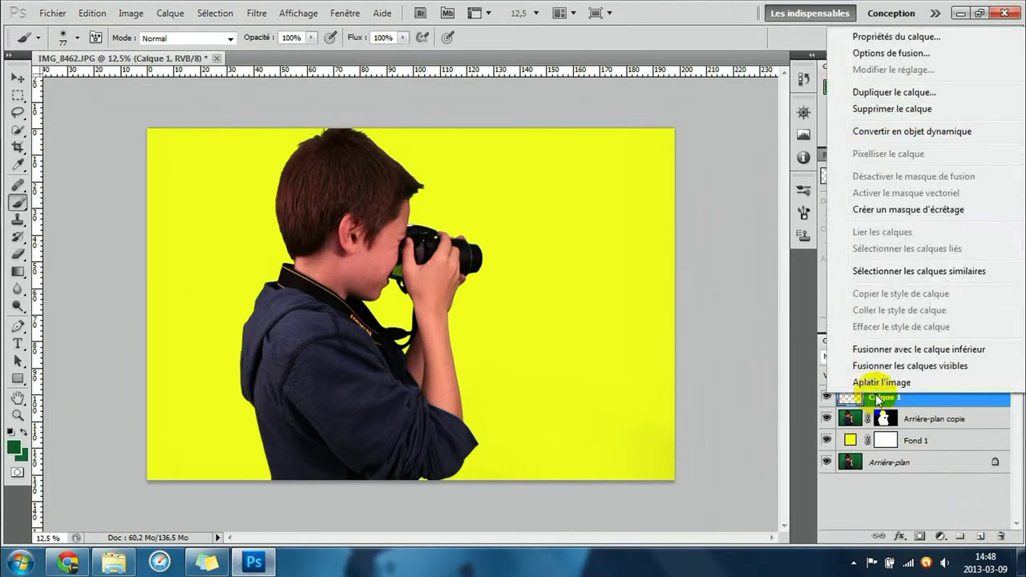
pyautogui.click(902, 210)
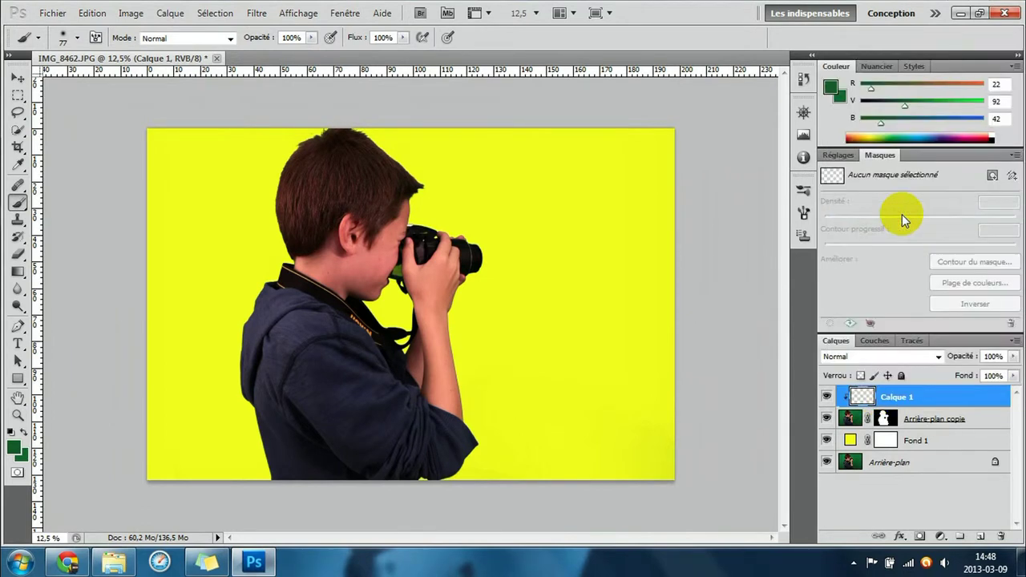
pyautogui.click(848, 358)
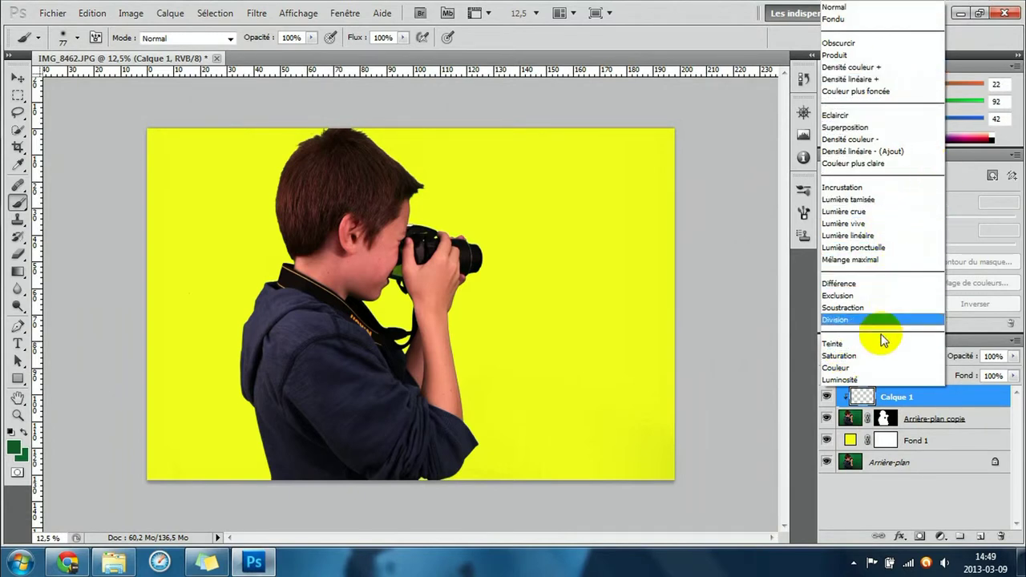
pyautogui.click(863, 368)
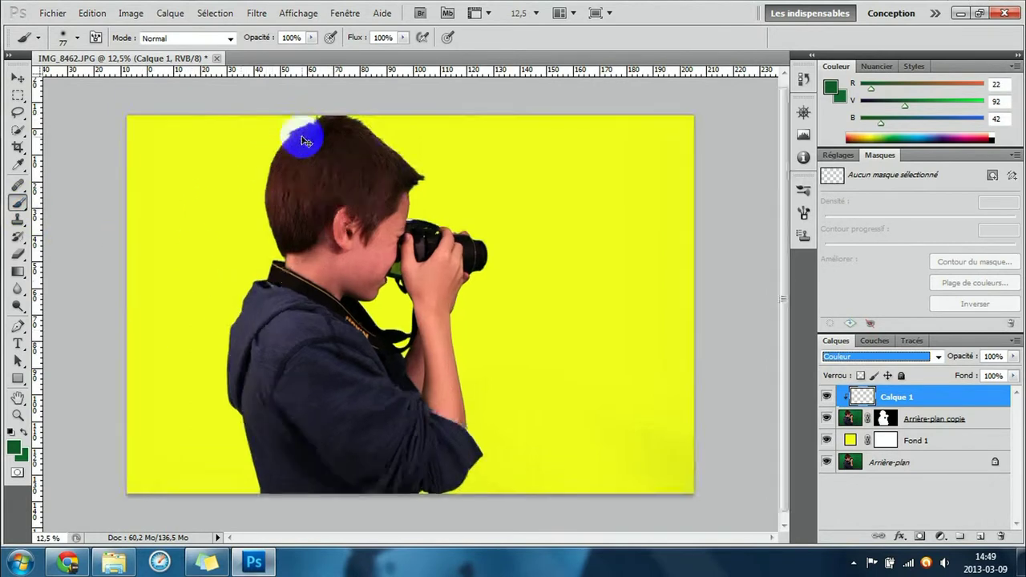
# - Zoom and pan in on the boy's hair edge to prepare for colour sampling
pyautogui.scroll(3, 297, 137)
pyautogui.scroll(2, 447, 440)
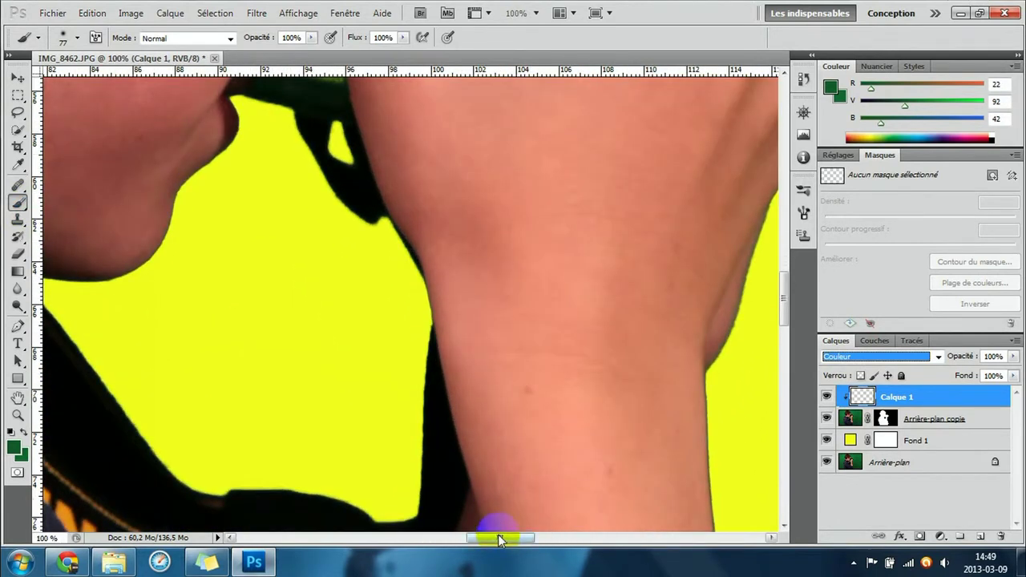
pyautogui.moveTo(498, 534); pyautogui.dragTo(398, 510)
pyautogui.hscroll(-2, 399, 511)
pyautogui.scroll(5, 542, 406)
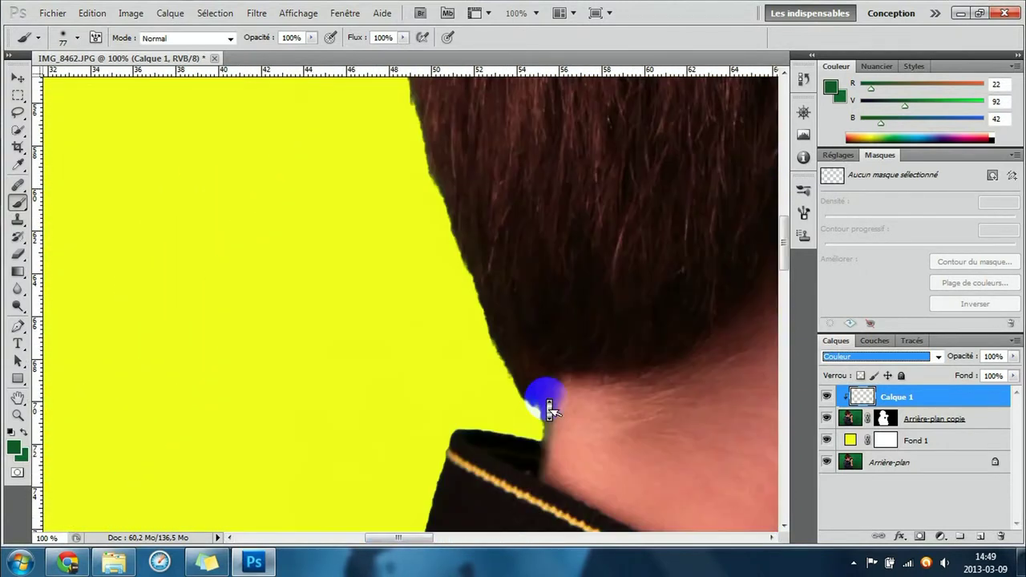
pyautogui.scroll(1, 545, 405)
pyautogui.scroll(5, 545, 398)
pyautogui.scroll(-1, 546, 401)
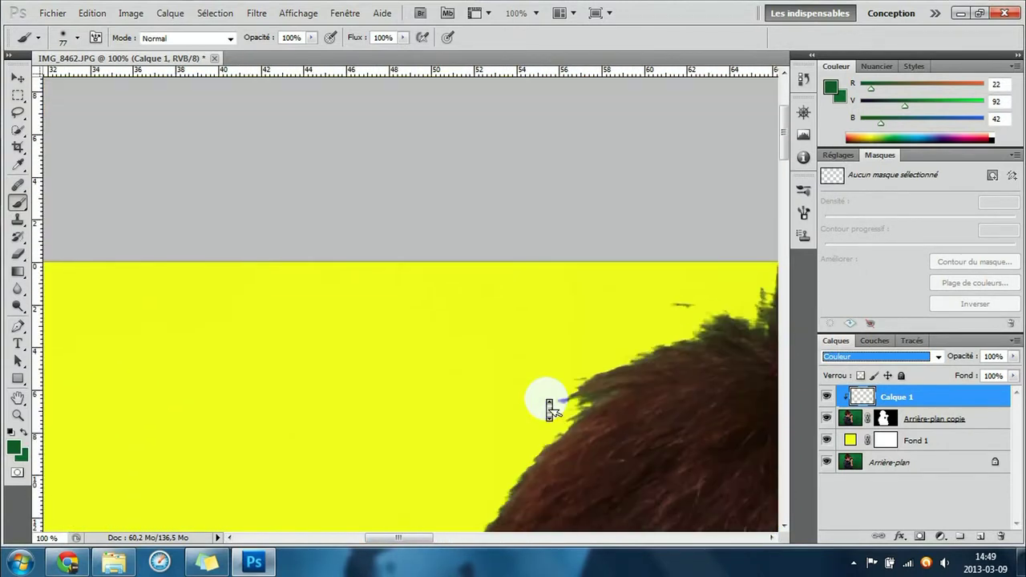
pyautogui.scroll(-1, 547, 401)
pyautogui.scroll(-1, 545, 400)
pyautogui.scroll(1, 546, 399)
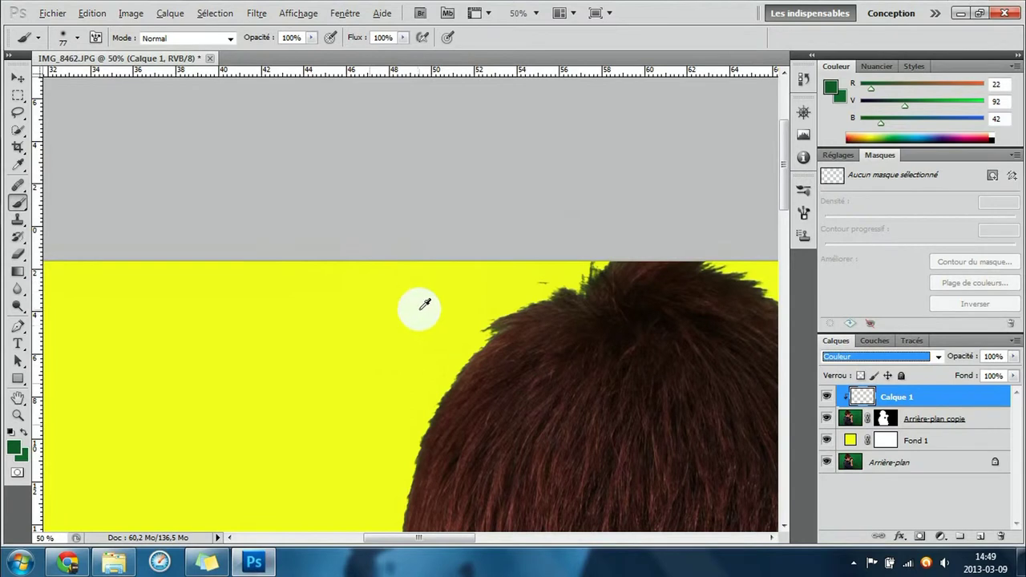
pyautogui.moveTo(526, 325)
pyautogui.mouseDown()
pyautogui.moveTo(471, 312)
pyautogui.moveTo(540, 318)
pyautogui.mouseUp()
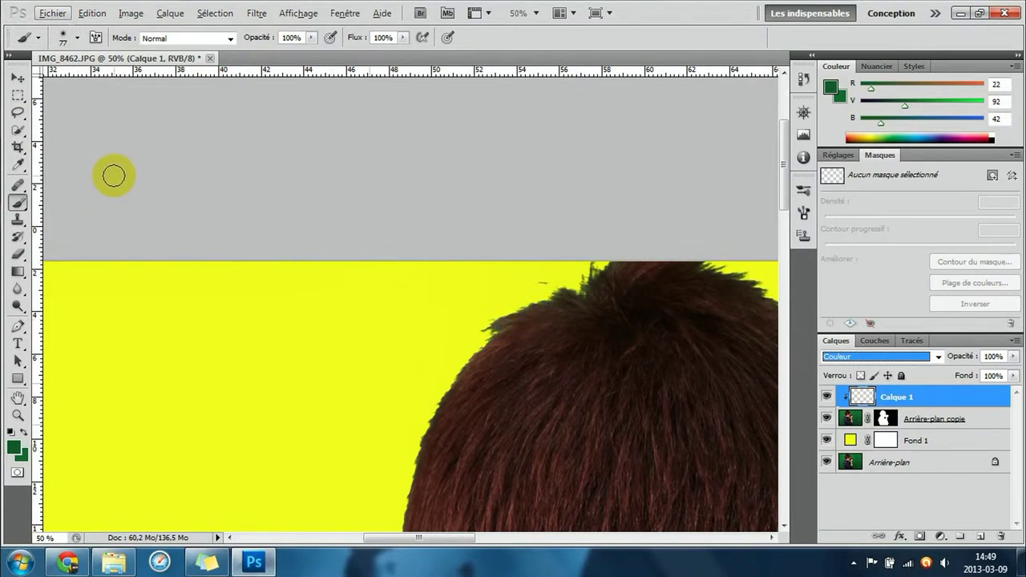
# - Sample the dark hair brown (R 46, V 16, B 6) and recolour the top fringe on Calque 1
pyautogui.click(18, 165)
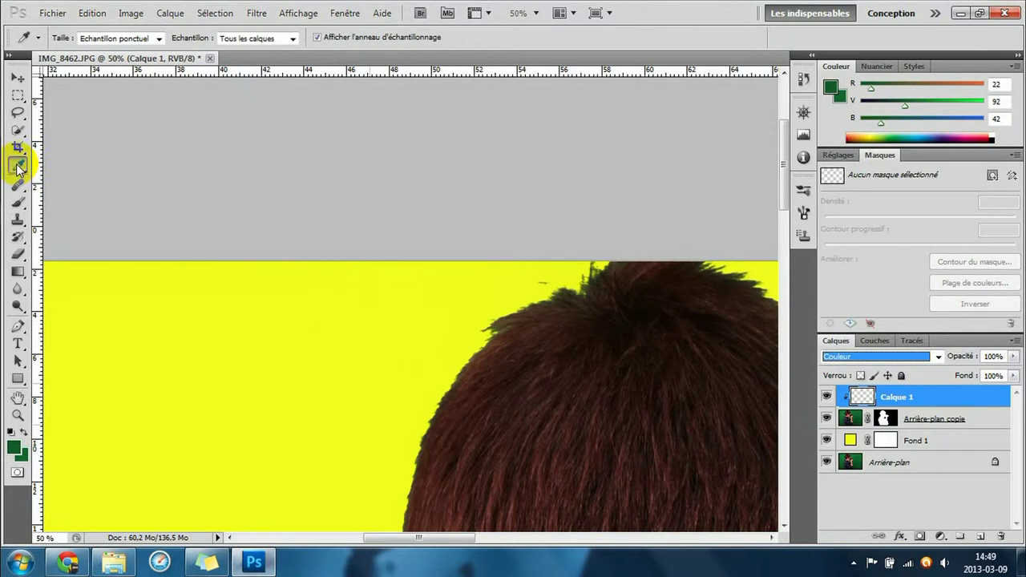
pyautogui.click(514, 320)
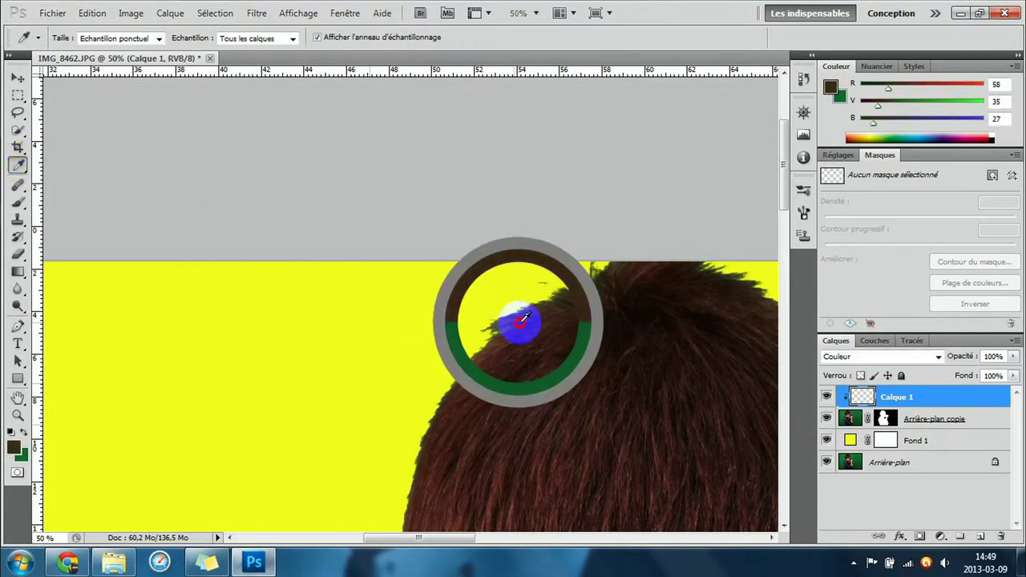
pyautogui.moveTo(515, 320); pyautogui.dragTo(517, 321)
pyautogui.click(17, 203)
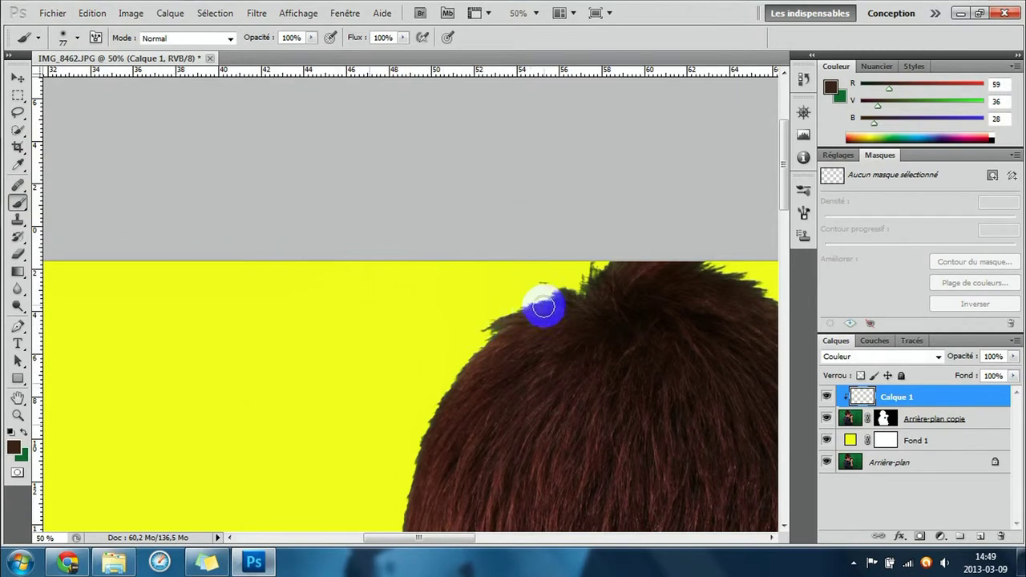
pyautogui.keyDown('alt'); pyautogui.click(532, 313); pyautogui.keyUp('alt')
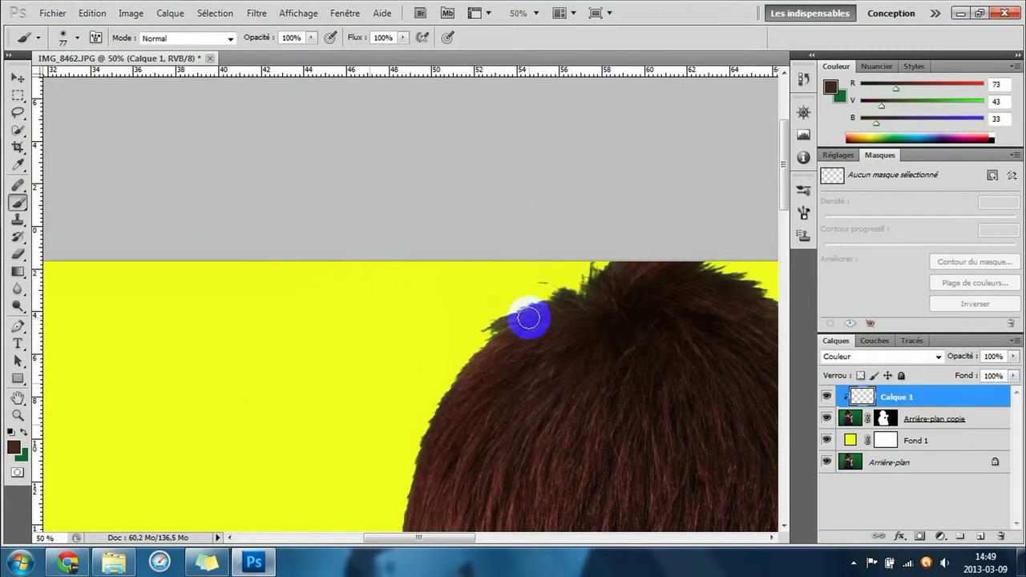
pyautogui.moveTo(528, 318)
pyautogui.mouseDown()
pyautogui.moveTo(600, 274)
pyautogui.moveTo(481, 328)
pyautogui.moveTo(493, 320)
pyautogui.moveTo(452, 384)
pyautogui.moveTo(545, 286)
pyautogui.moveTo(532, 305)
pyautogui.moveTo(447, 304)
pyautogui.moveTo(416, 385)
pyautogui.moveTo(415, 417)
pyautogui.moveTo(435, 424)
pyautogui.mouseUp()
# - Recolour the hair edge above the ear with a darker sampled brown
pyautogui.scroll(-3, 532, 308)
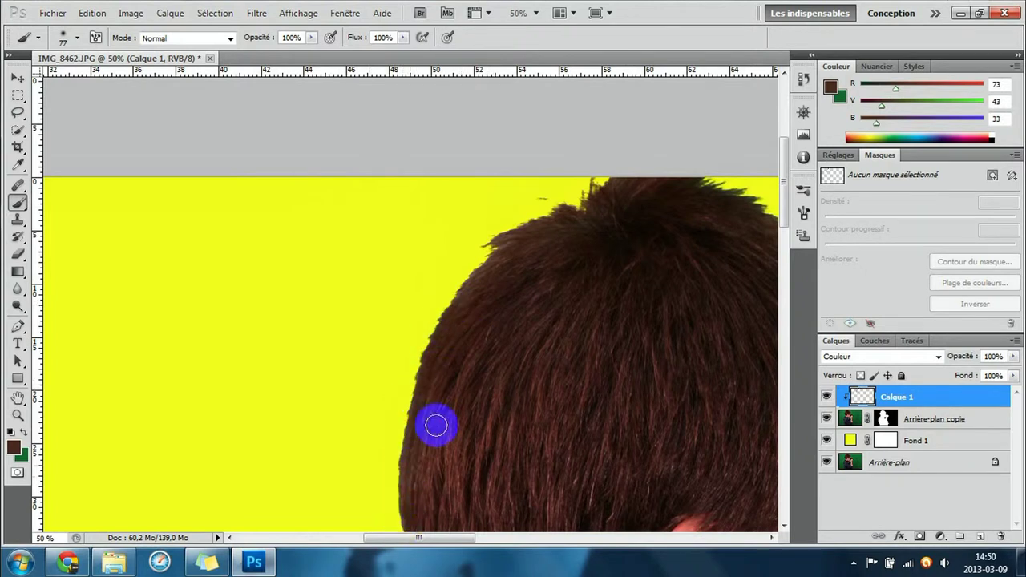
pyautogui.scroll(-6, 438, 424)
pyautogui.moveTo(387, 323)
pyautogui.mouseDown()
pyautogui.moveTo(424, 378)
pyautogui.moveTo(419, 405)
pyautogui.moveTo(439, 407)
pyautogui.mouseUp()
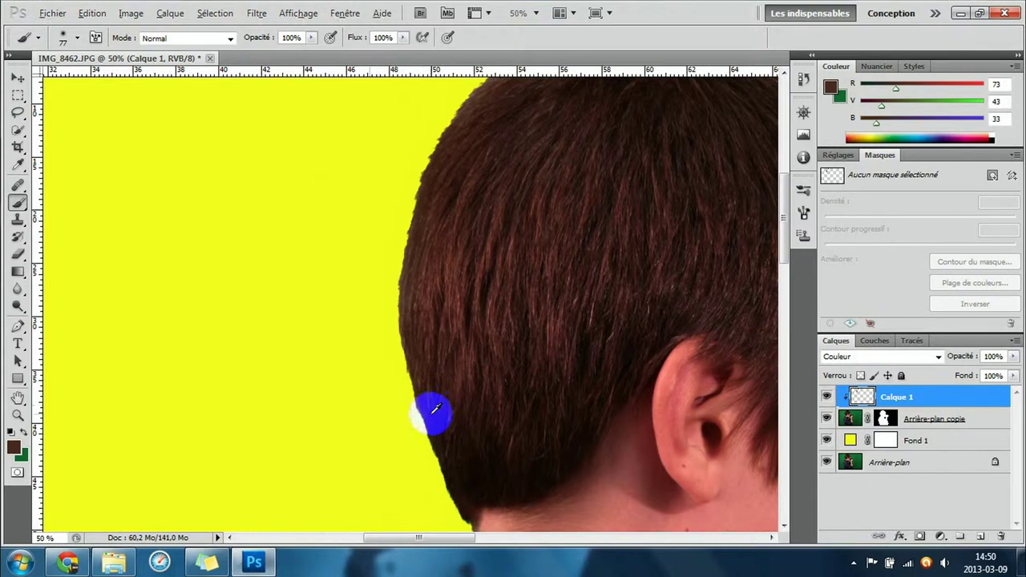
pyautogui.keyDown('alt'); pyautogui.click(435, 409); pyautogui.keyUp('alt')
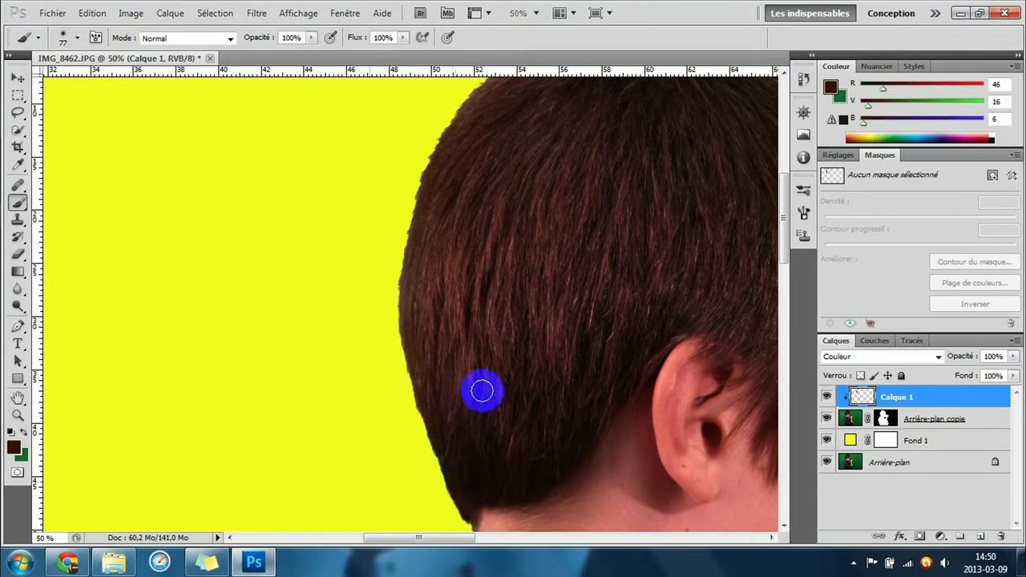
pyautogui.moveTo(482, 390); pyautogui.dragTo(488, 372)
pyautogui.scroll(-2, 488, 372)
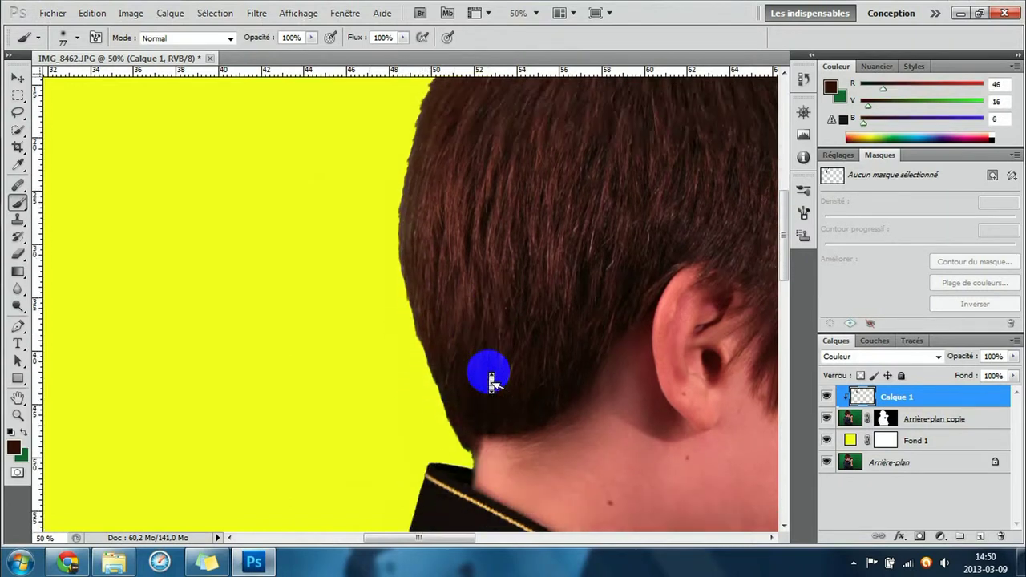
pyautogui.scroll(-3, 488, 372)
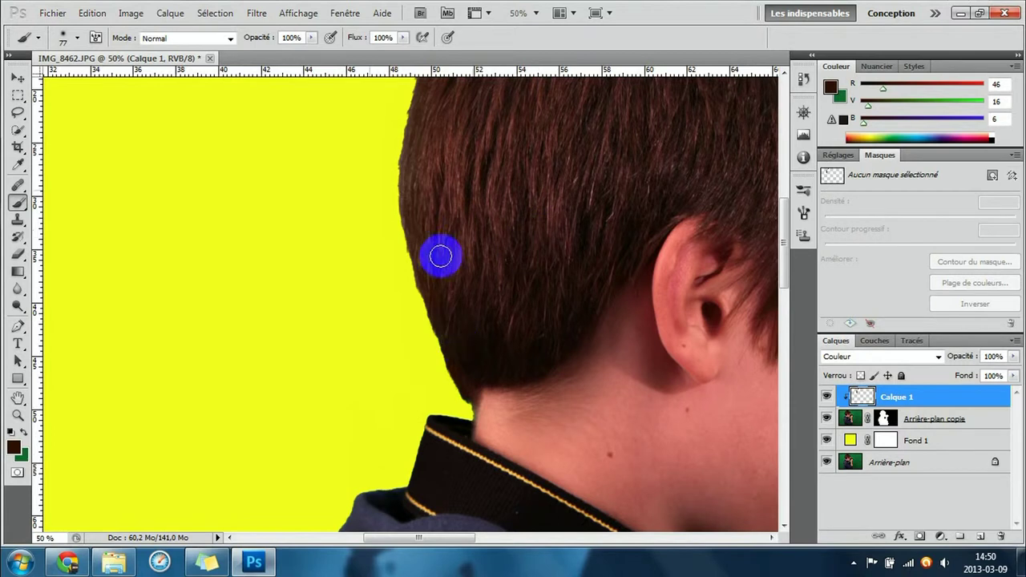
pyautogui.scroll(-3, 514, 329)
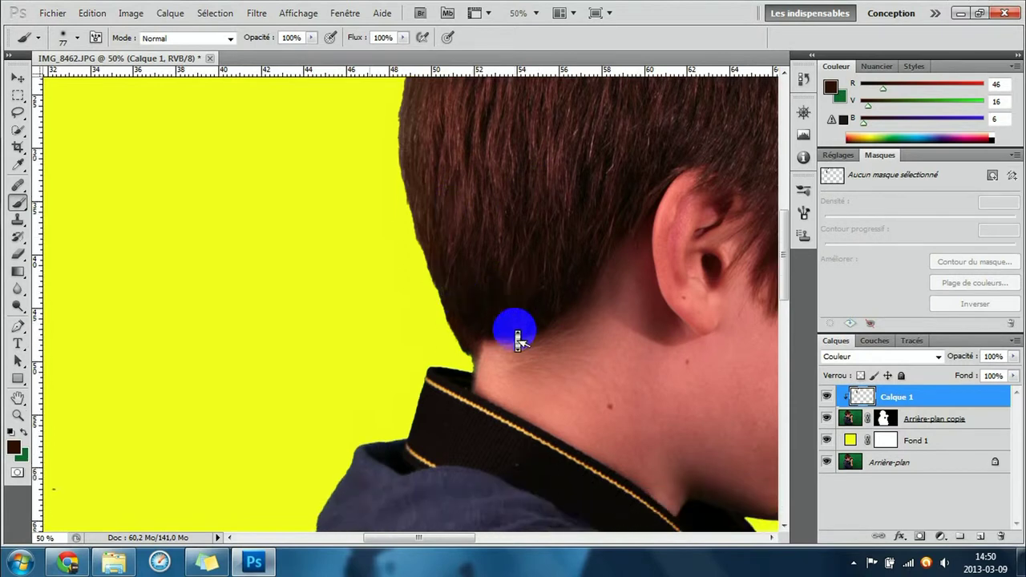
pyautogui.scroll(-1, 518, 337)
# - Sample neck skin and hoodie navy tones and paint over the hoodie fringes
pyautogui.keyDown('alt'); pyautogui.click(470, 314); pyautogui.keyUp('alt')
pyautogui.scroll(-4, 522, 346)
pyautogui.scroll(-2, 522, 347)
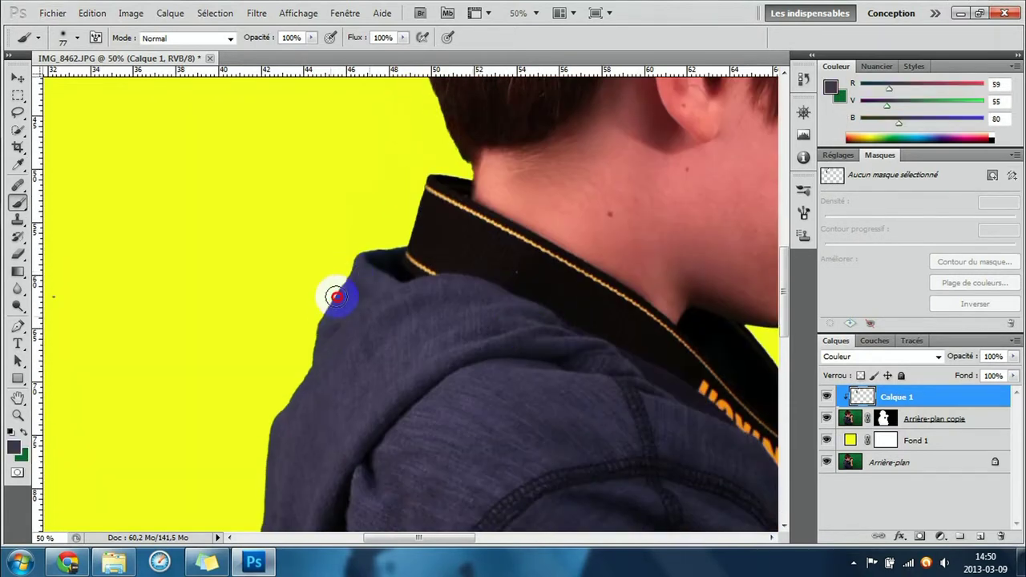
pyautogui.scroll(-3, 270, 430)
pyautogui.scroll(-1, 270, 300)
pyautogui.keyDown('alt'); pyautogui.click(303, 330); pyautogui.keyUp('alt')
pyautogui.scroll(-2, 303, 330)
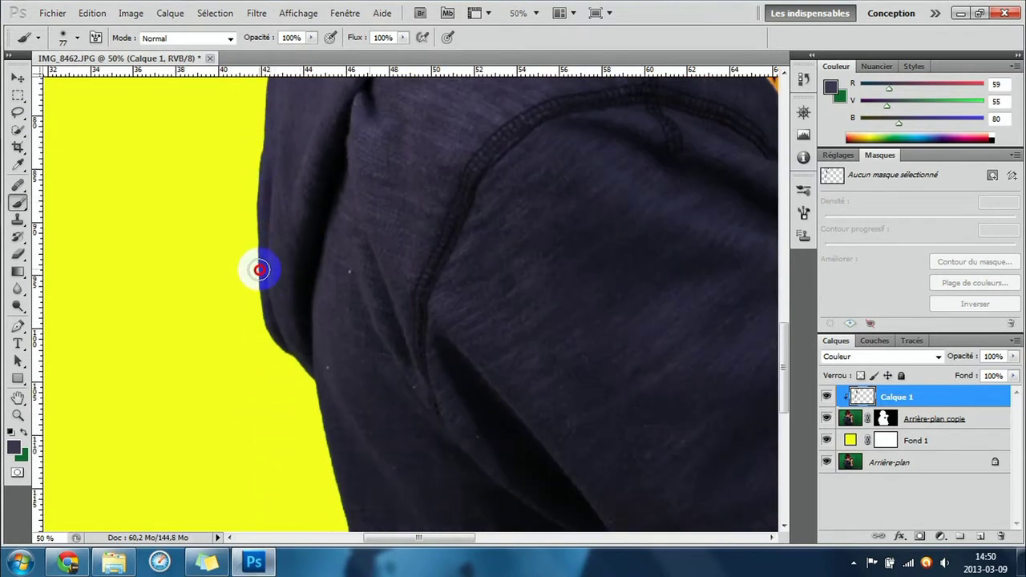
pyautogui.keyDown('alt'); pyautogui.click(300, 362); pyautogui.keyUp('alt')
pyautogui.scroll(-3, 299, 361)
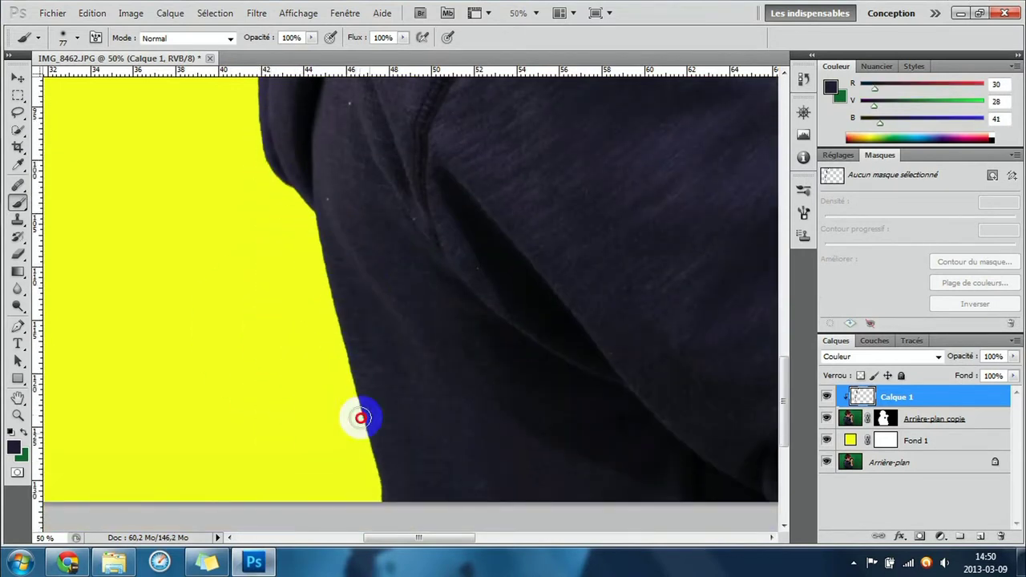
pyautogui.moveTo(367, 534); pyautogui.dragTo(447, 534)
pyautogui.keyDown('alt'); pyautogui.click(470, 476); pyautogui.keyUp('alt')
pyautogui.moveTo(593, 474); pyautogui.dragTo(664, 339)
pyautogui.scroll(3, 634, 385)
# - Sample arm, hand and face skin tones to recolour the arm and face edges
pyautogui.keyDown('alt'); pyautogui.click(620, 495); pyautogui.keyUp('alt')
pyautogui.keyDown('alt'); pyautogui.click(590, 447); pyautogui.keyUp('alt')
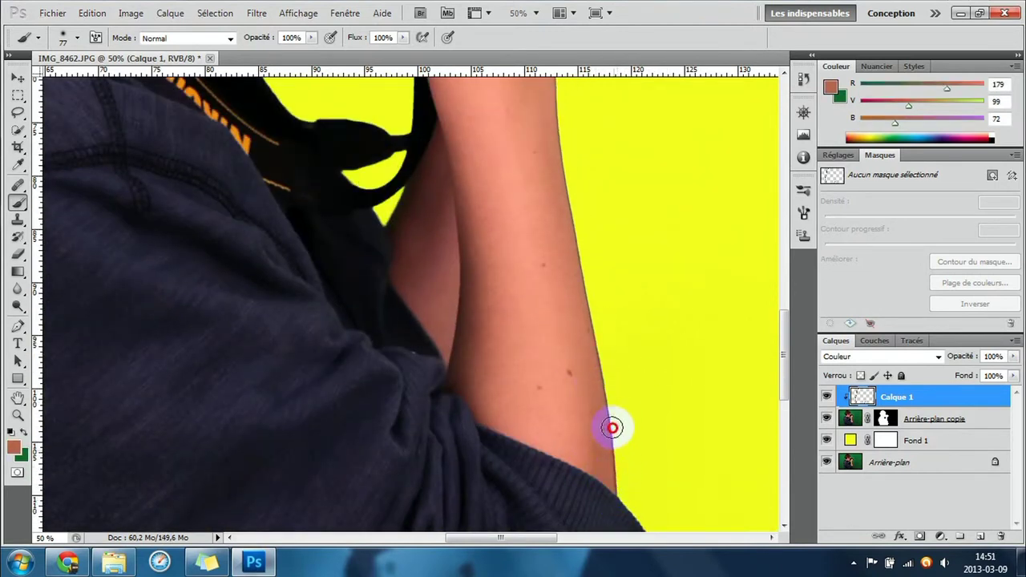
pyautogui.keyDown('alt'); pyautogui.click(574, 271); pyautogui.keyUp('alt')
pyautogui.scroll(3, 593, 275)
pyautogui.scroll(3, 561, 449)
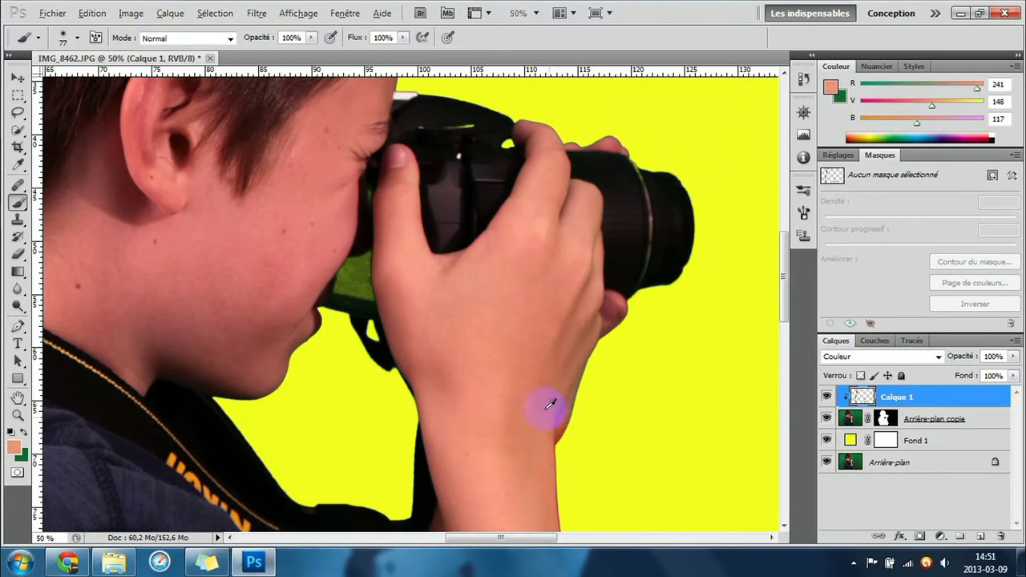
pyautogui.scroll(3, 597, 337)
pyautogui.keyDown('alt'); pyautogui.click(605, 341); pyautogui.keyUp('alt')
pyautogui.scroll(3, 557, 325)
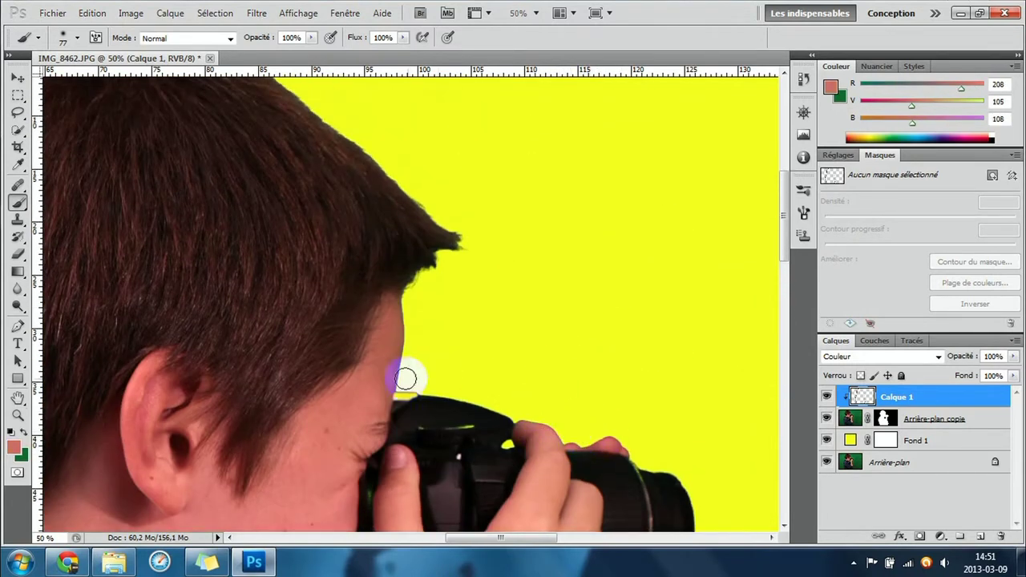
# - Sample forehead skin and hair browns, ending at R 54, V 31, B 25, for the hairline
pyautogui.keyDown('alt'); pyautogui.click(380, 343); pyautogui.keyUp('alt')
pyautogui.keyDown('alt'); pyautogui.click(453, 241); pyautogui.keyUp('alt')
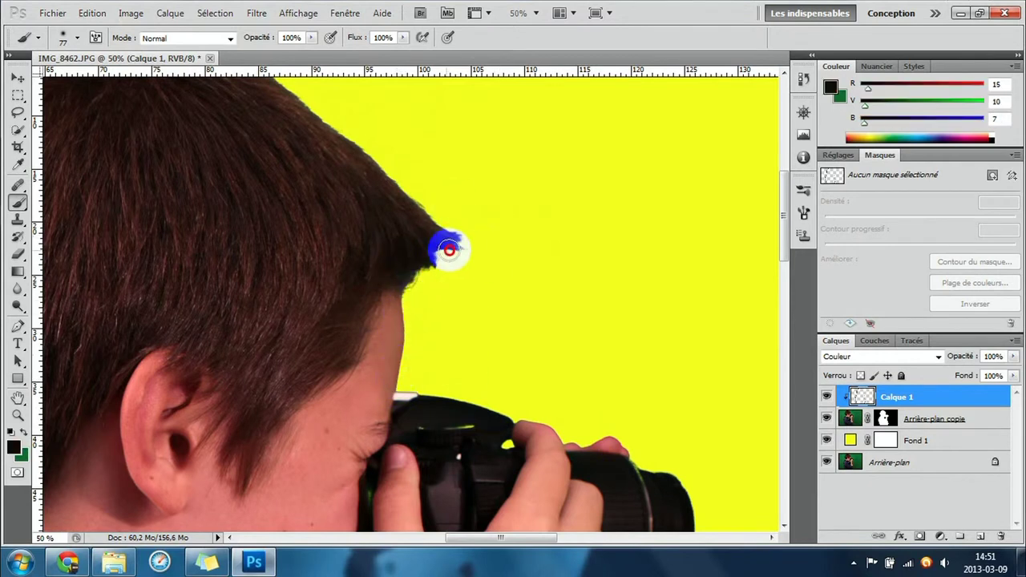
pyautogui.scroll(5, 344, 321)
pyautogui.keyDown('alt'); pyautogui.click(335, 305); pyautogui.keyUp('alt')
pyautogui.hscroll(-2, 284, 290)
pyautogui.hscroll(-5, 241, 256)
pyautogui.keyDown('alt'); pyautogui.click(172, 201); pyautogui.keyUp('alt')
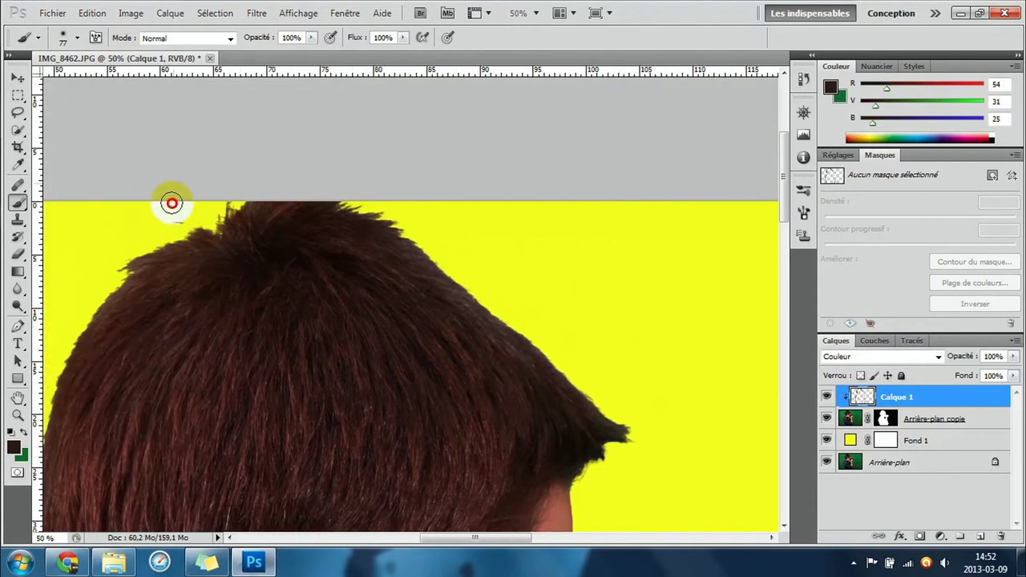
pyautogui.scroll(-2, 566, 366)
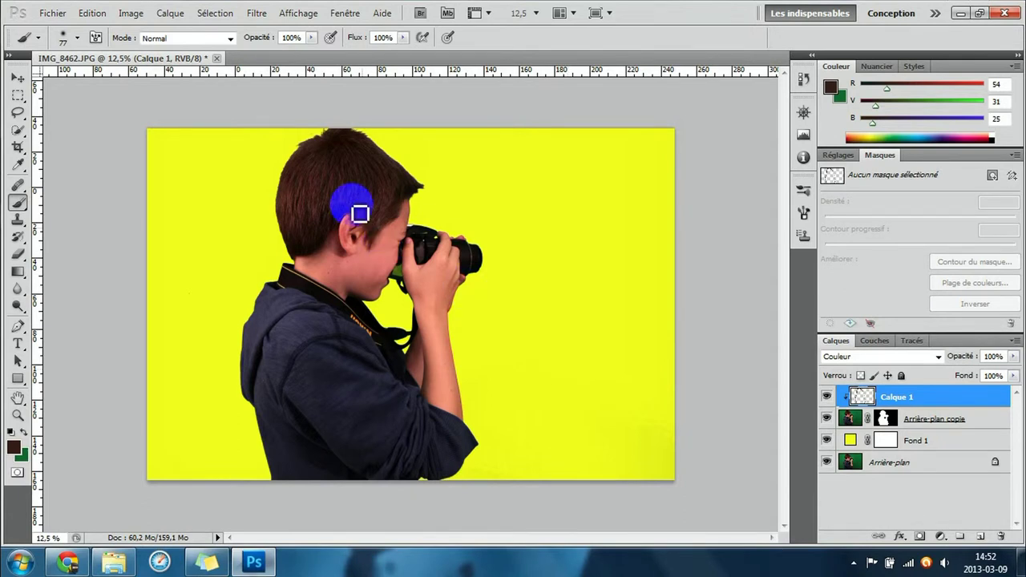
# - Undo the stray paint stroke and open 3d_abstrait_01.png from the image folder
pyautogui.moveTo(405, 238); pyautogui.dragTo(412, 254)
pyautogui.hotkey('ctrl', 'z')
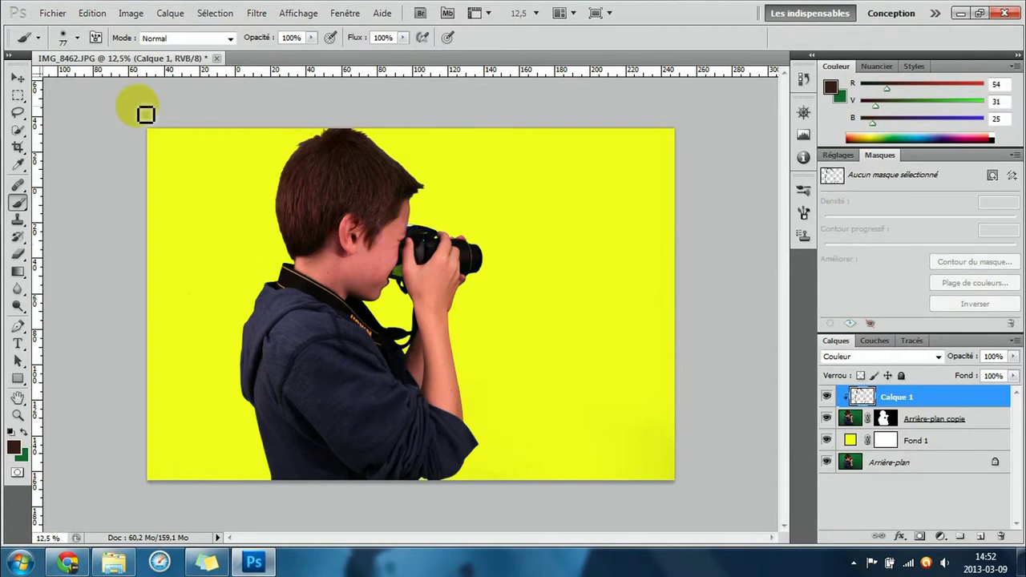
pyautogui.click(53, 12)
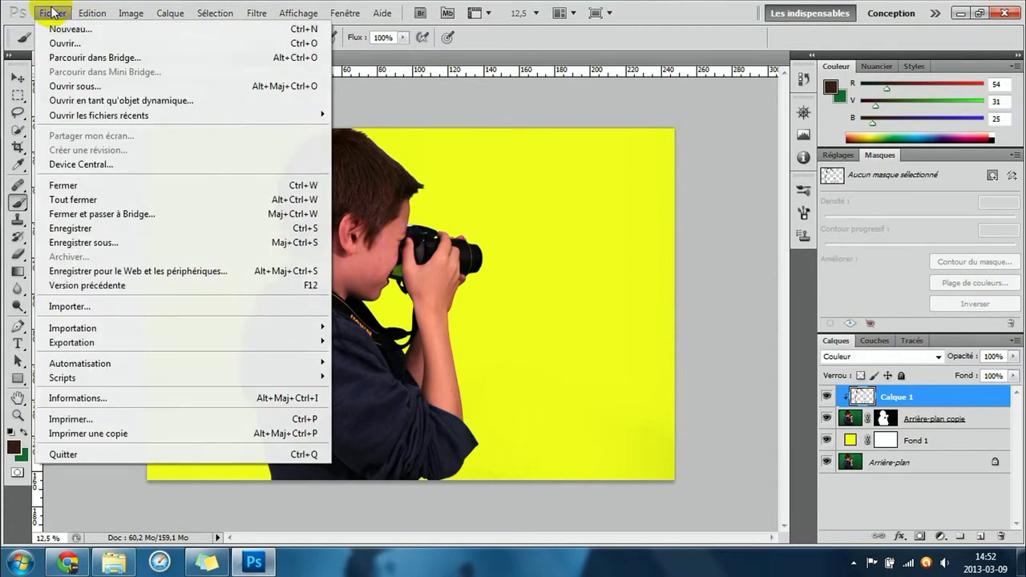
pyautogui.click(74, 44)
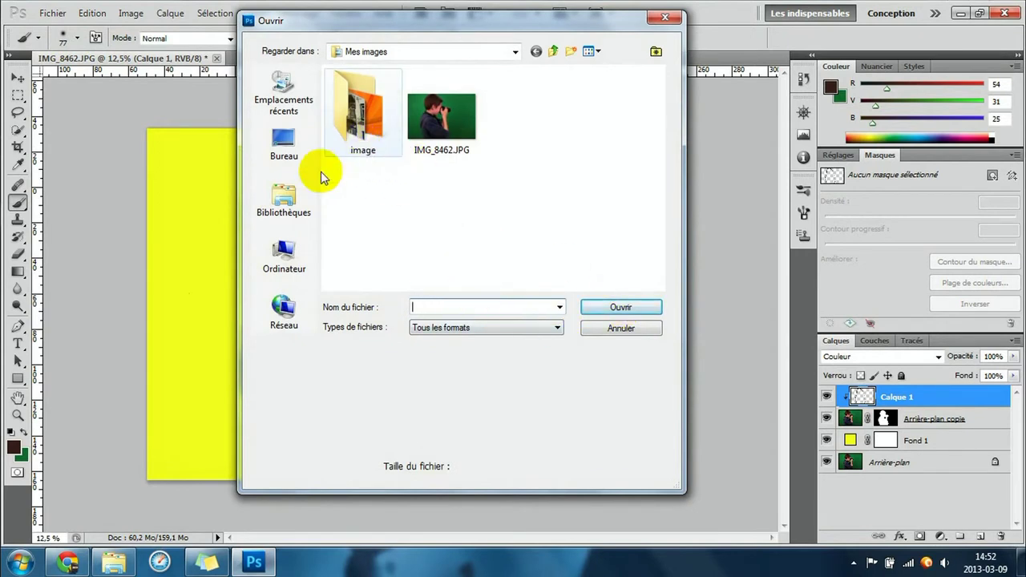
pyautogui.doubleClick(352, 132)
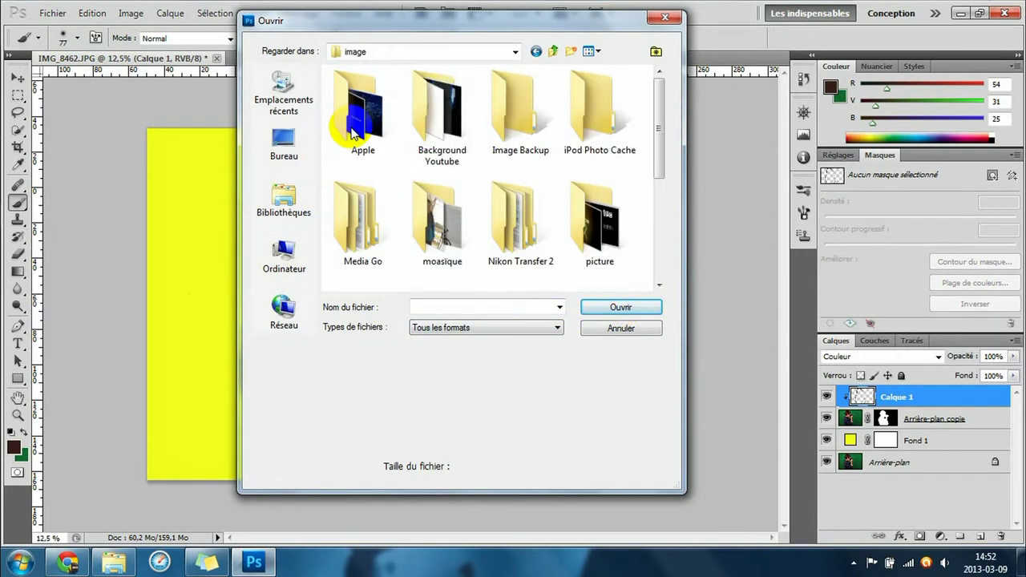
pyautogui.scroll(-5, 509, 128)
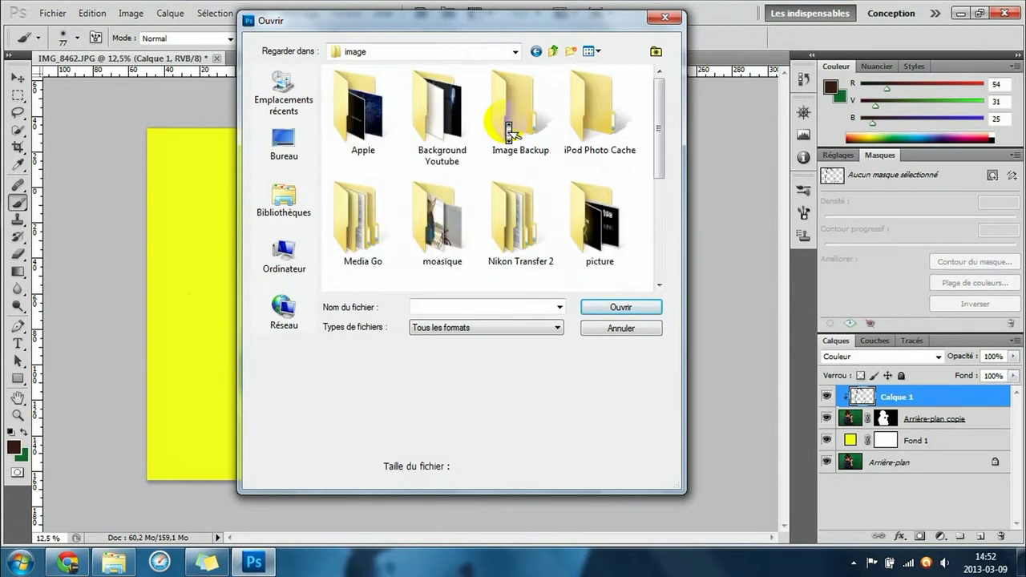
pyautogui.doubleClick(505, 128)
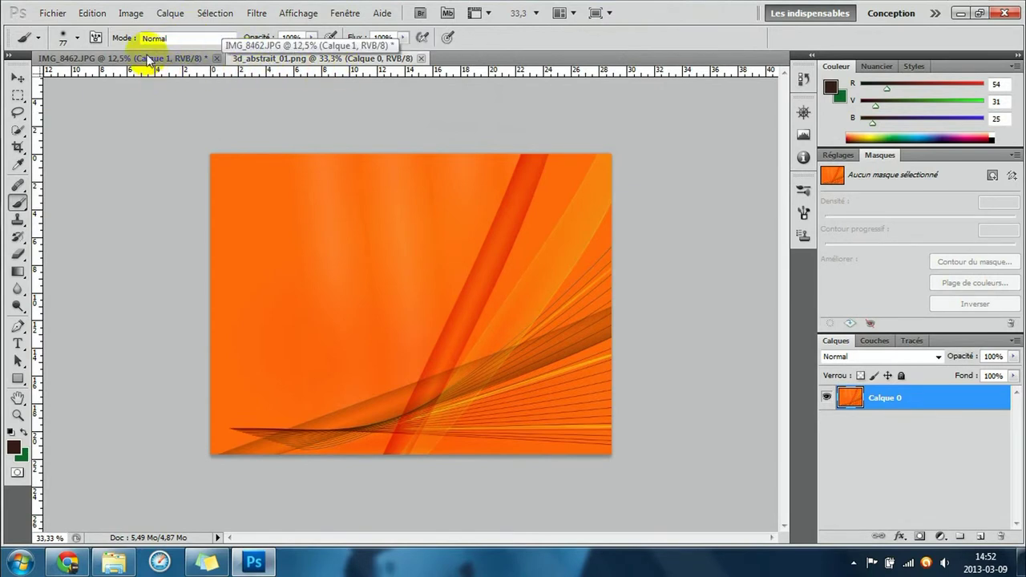
# - Return to IMG_8462.JPG, hide and re-show the yellow Fond 1 layer, and select Calque 1
pyautogui.click(149, 59)
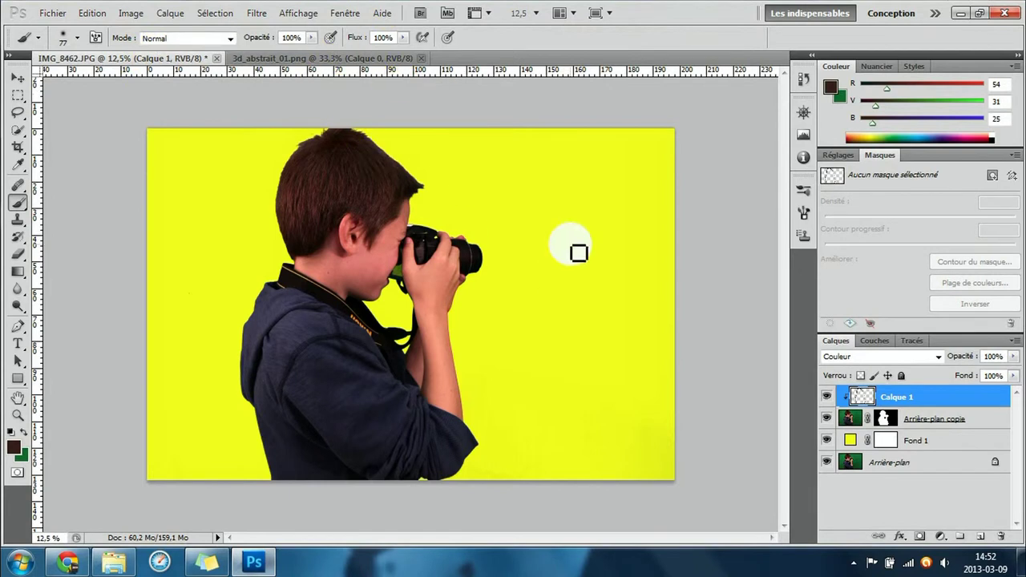
pyautogui.click(898, 462)
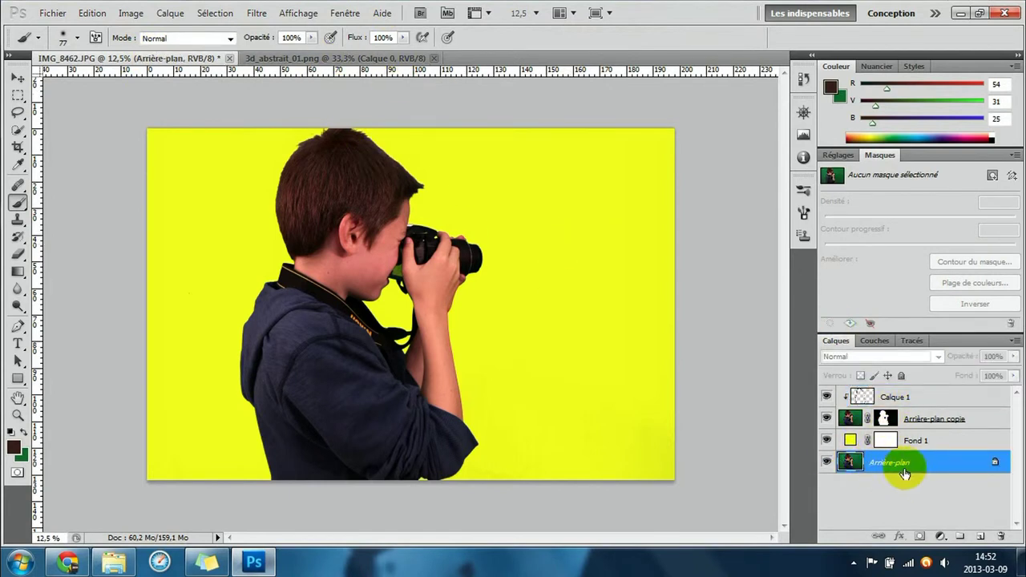
pyautogui.click(869, 440)
pyautogui.click(826, 441)
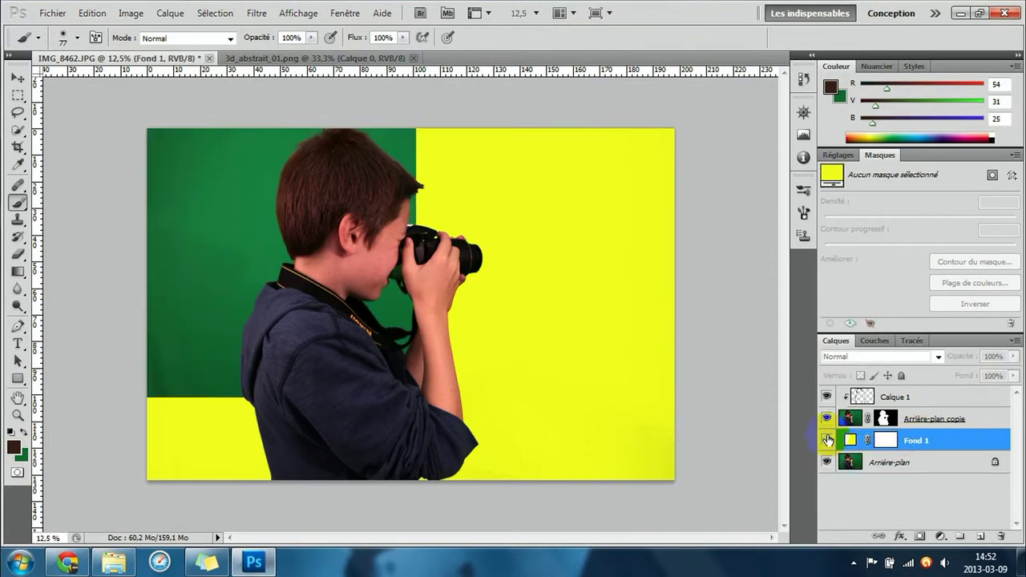
pyautogui.click(827, 440)
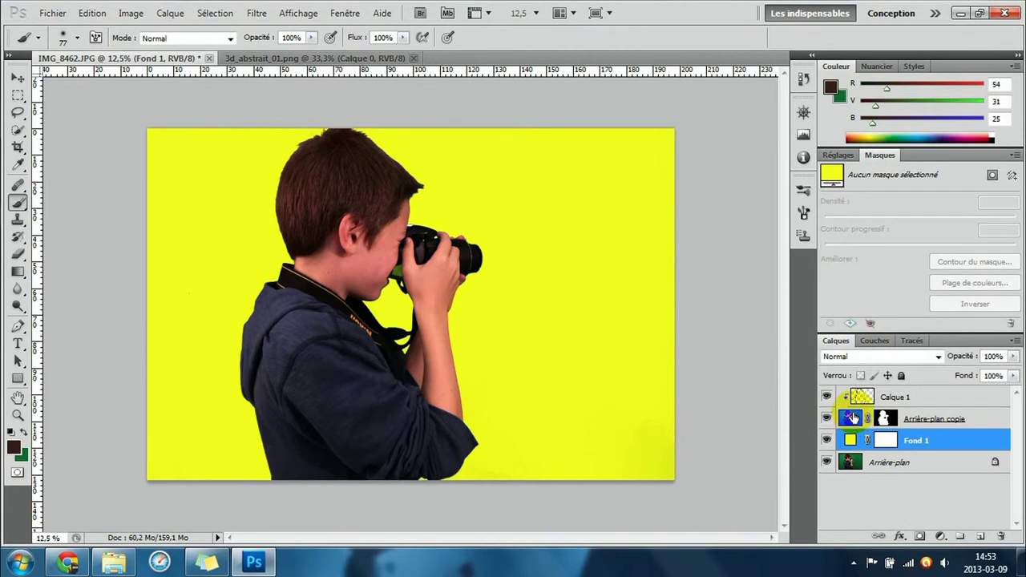
pyautogui.click(852, 417)
pyautogui.click(895, 398)
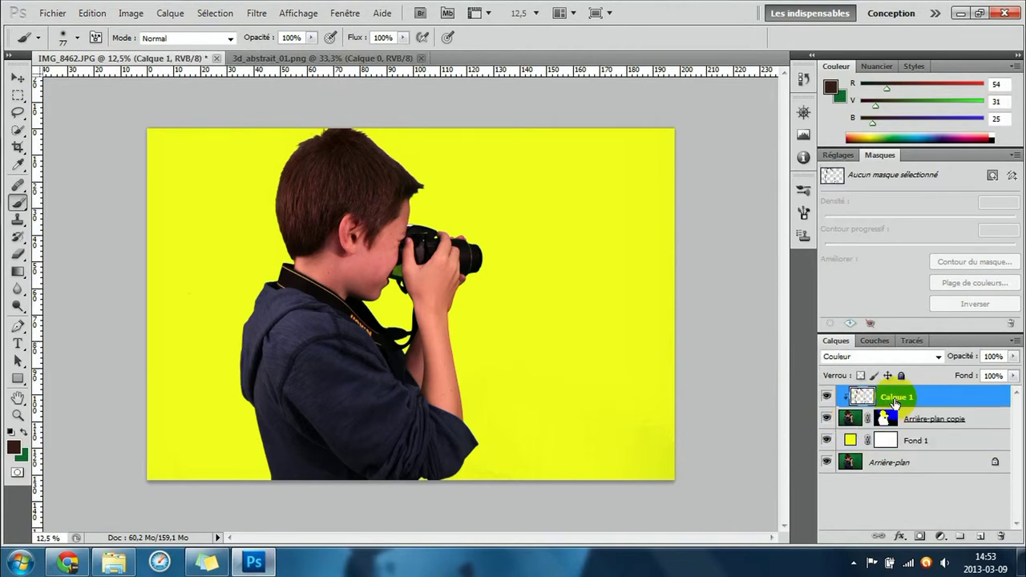
# - Merge the Arrière-plan copie cut-out and the Calque 1 colour layer into one layer
pyautogui.click(851, 417)
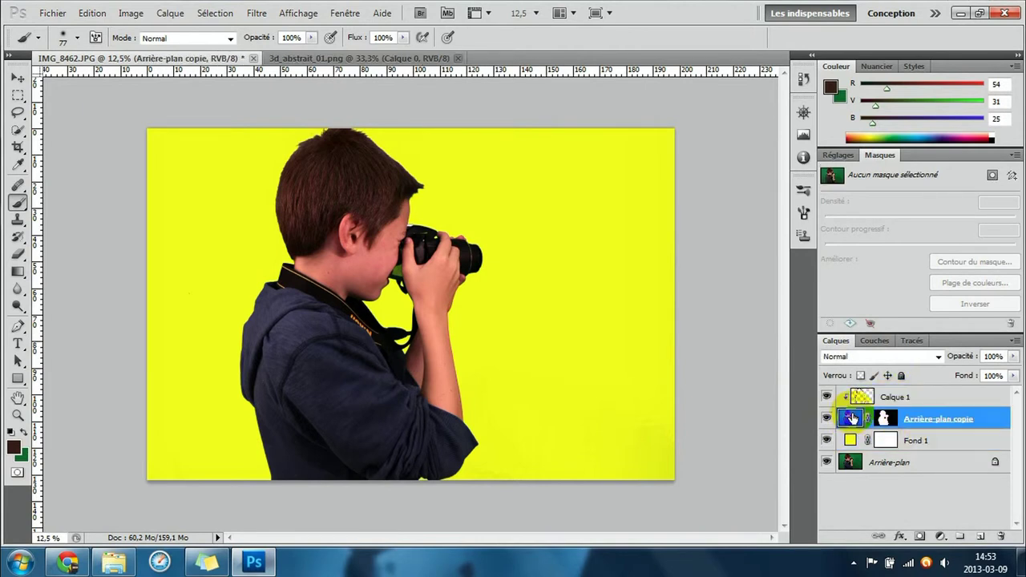
pyautogui.moveTo(864, 412); pyautogui.dragTo(899, 403)
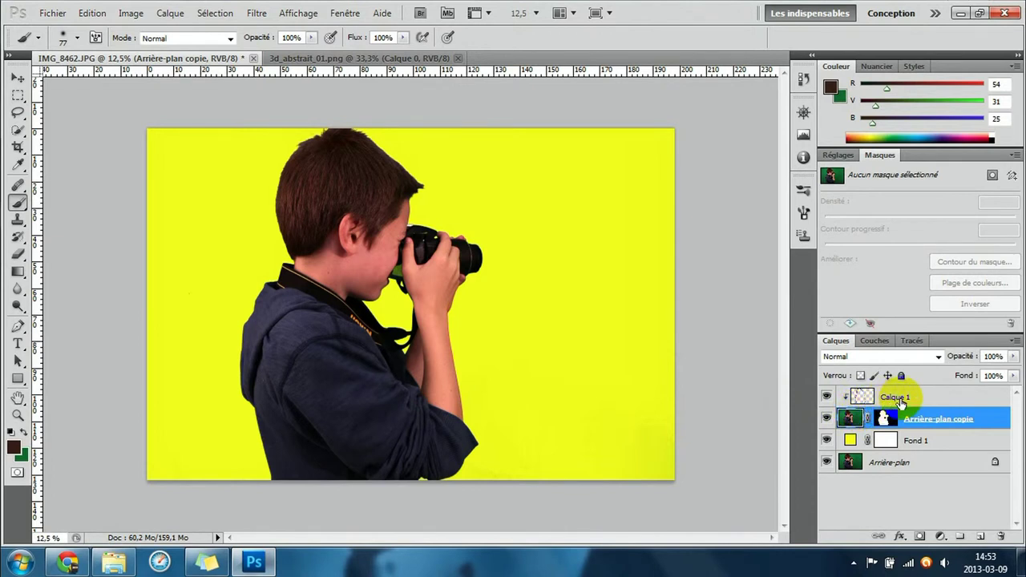
pyautogui.keyDown('shift'); pyautogui.click(899, 402); pyautogui.keyUp('shift')
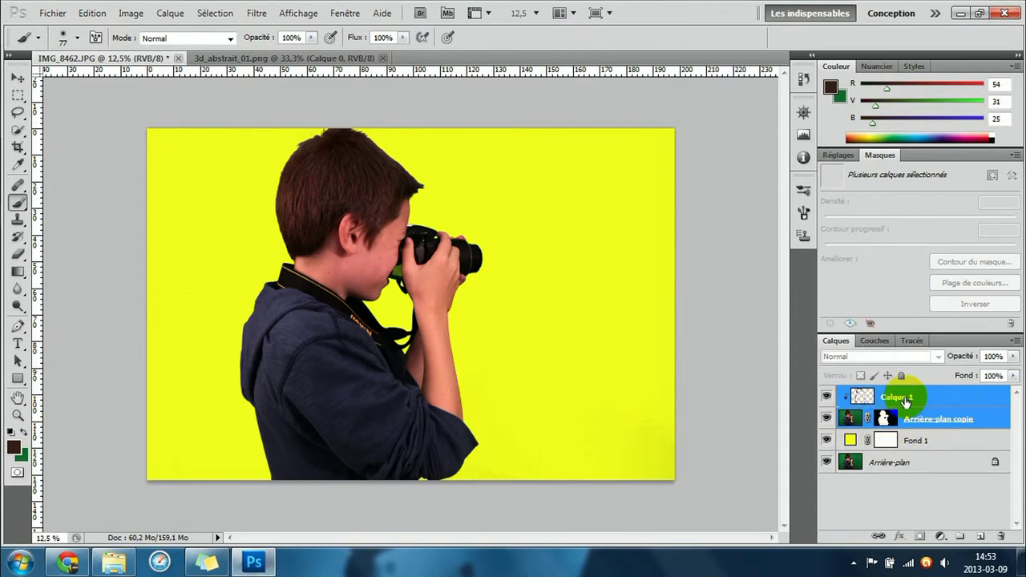
pyautogui.rightClick(905, 402)
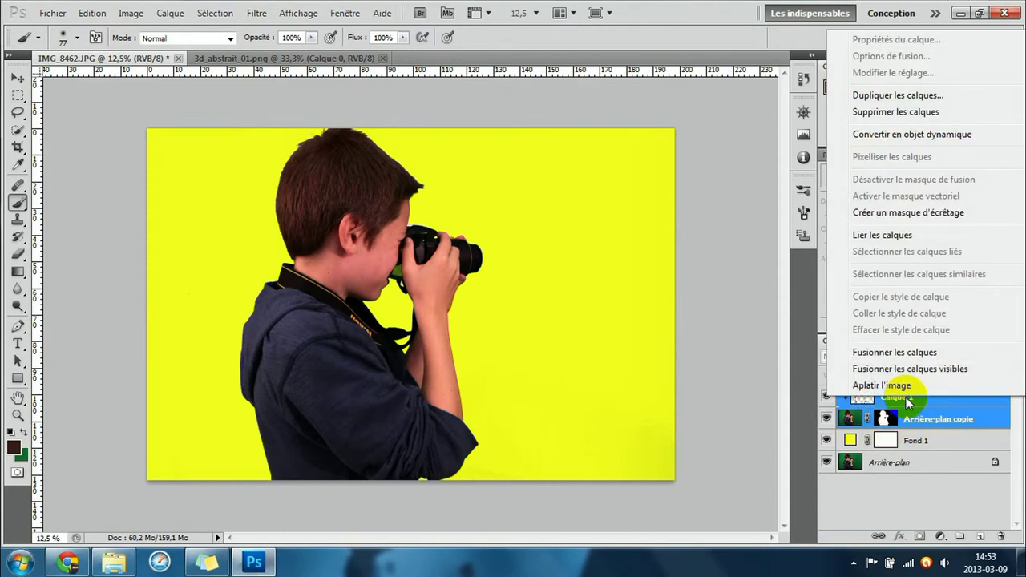
pyautogui.click(904, 355)
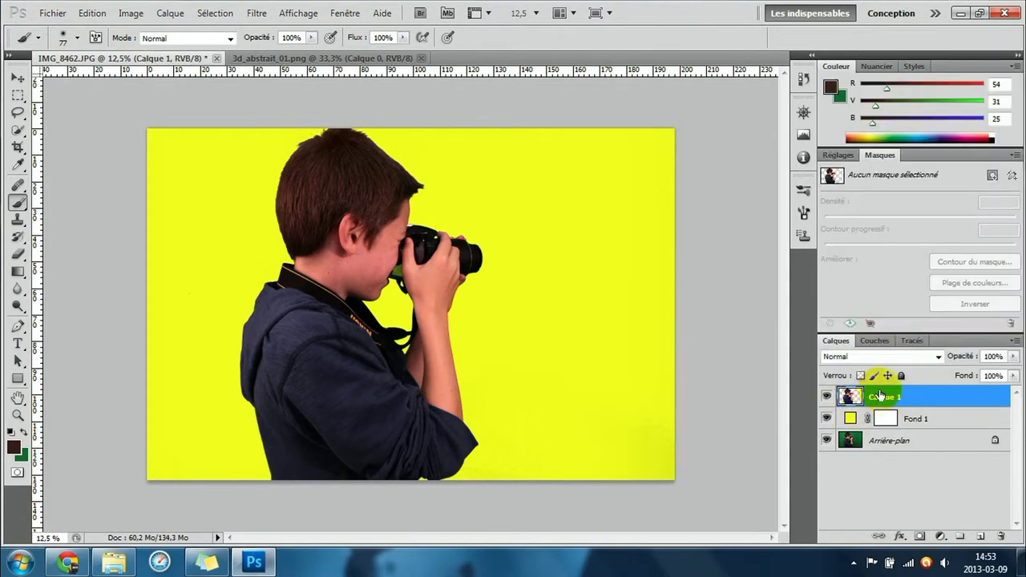
# - Hide and re-show Fond 1 and Arrière-plan to check the cutout, then select Calque 1
pyautogui.click(908, 491)
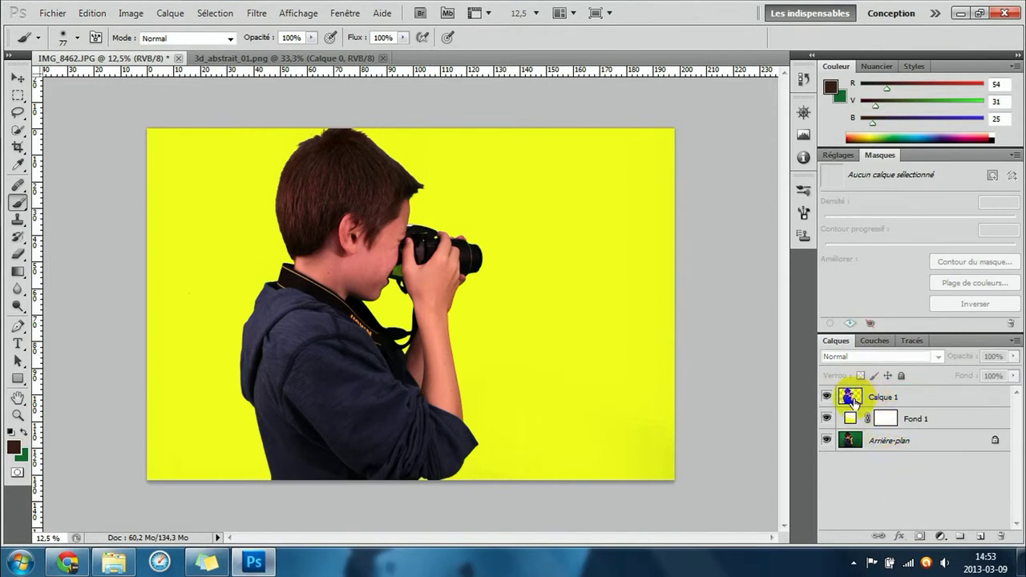
pyautogui.click(956, 417)
pyautogui.click(927, 441)
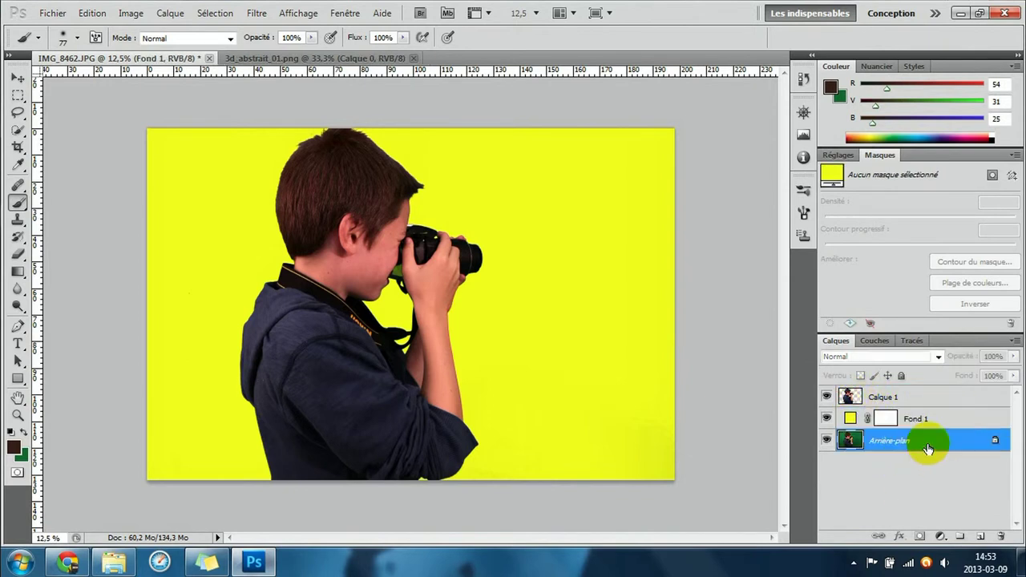
pyautogui.click(923, 462)
pyautogui.click(826, 418)
pyautogui.click(826, 440)
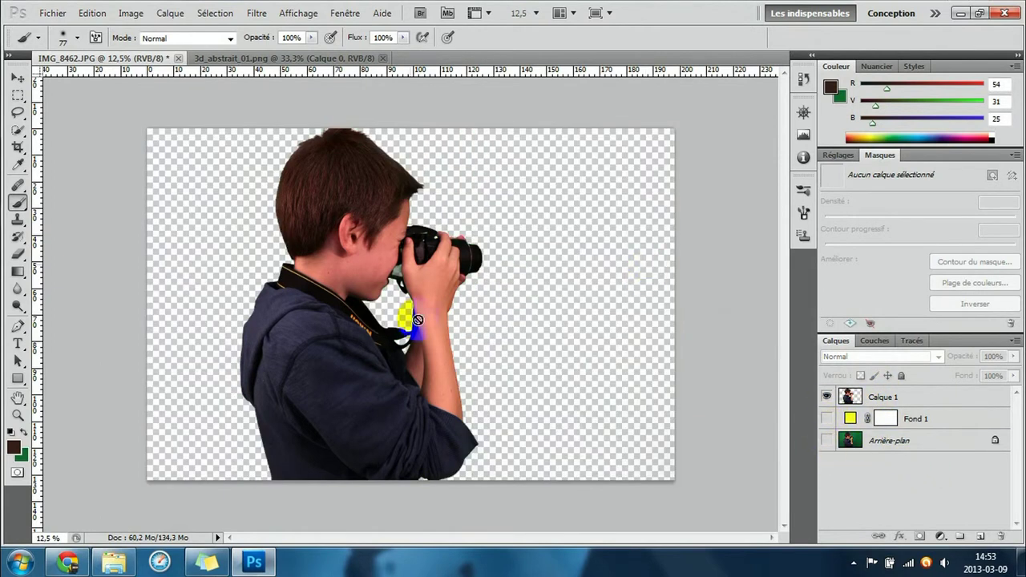
pyautogui.click(826, 418)
pyautogui.keyDown('alt'); pyautogui.click(828, 440); pyautogui.keyUp('alt')
pyautogui.click(828, 440)
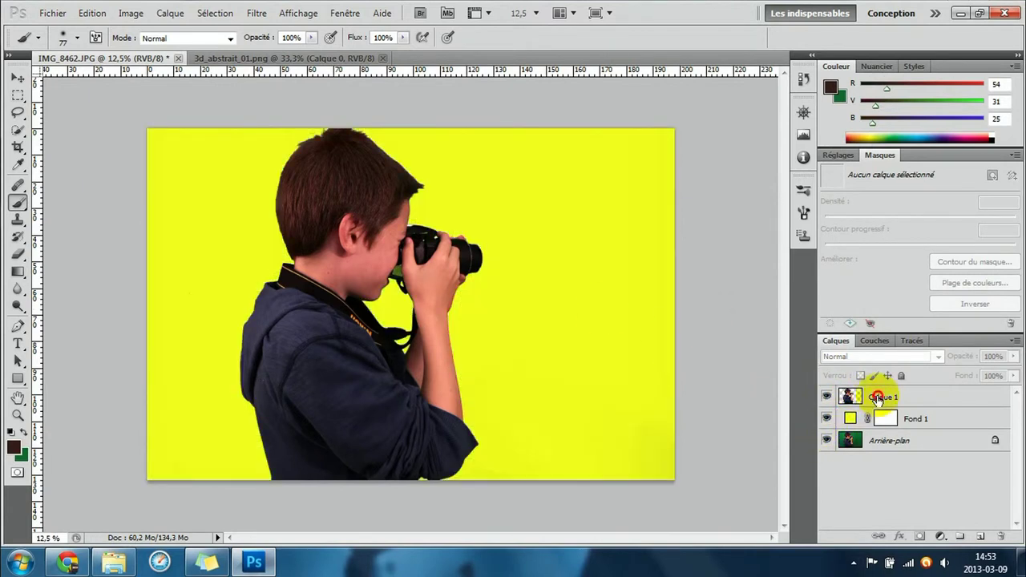
pyautogui.click(878, 397)
# - Duplicate Calque 1 into the 3d_abstrait_01.png document and view it there
pyautogui.click(296, 59)
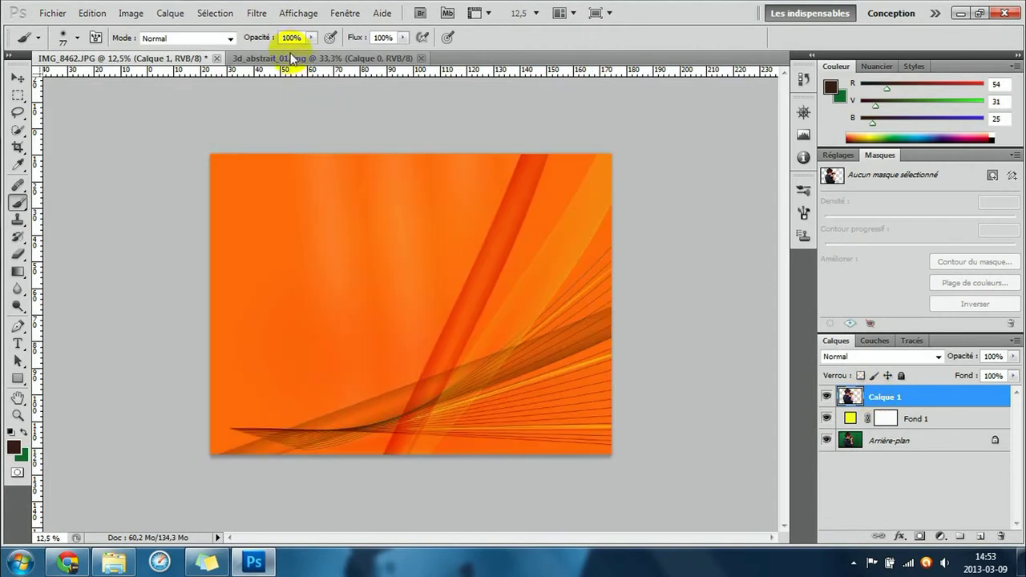
pyautogui.click(168, 58)
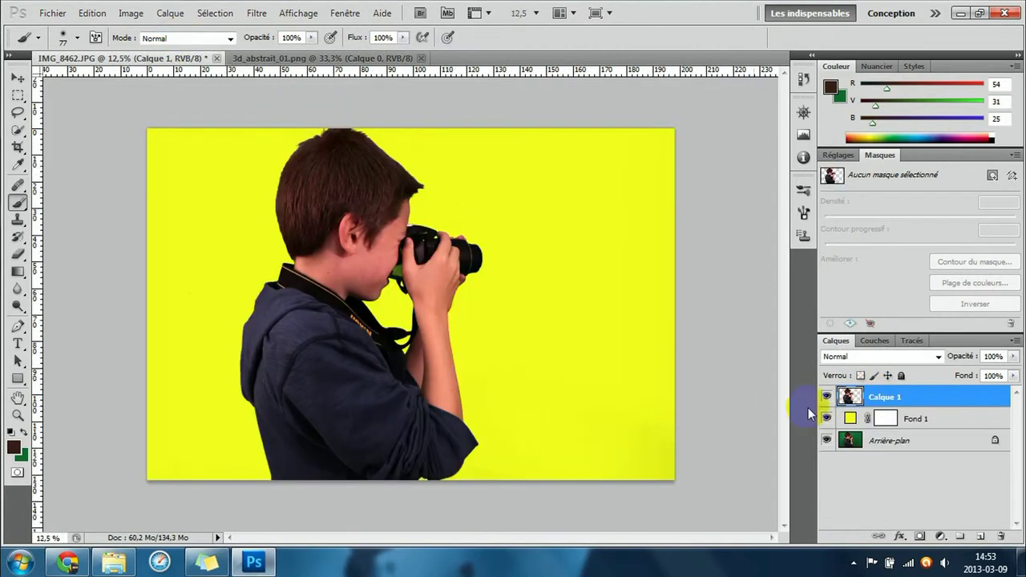
pyautogui.rightClick(908, 397)
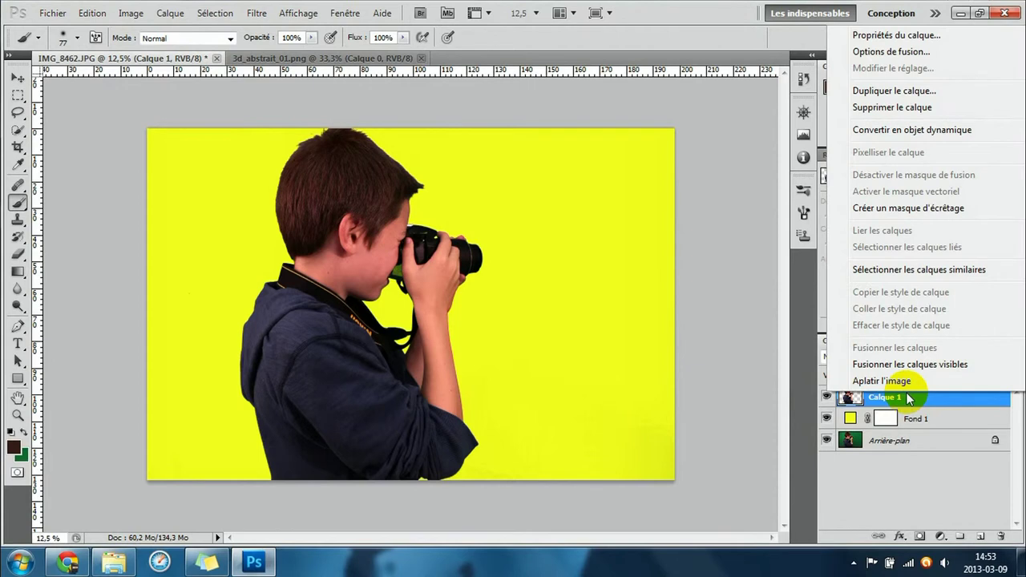
pyautogui.click(879, 90)
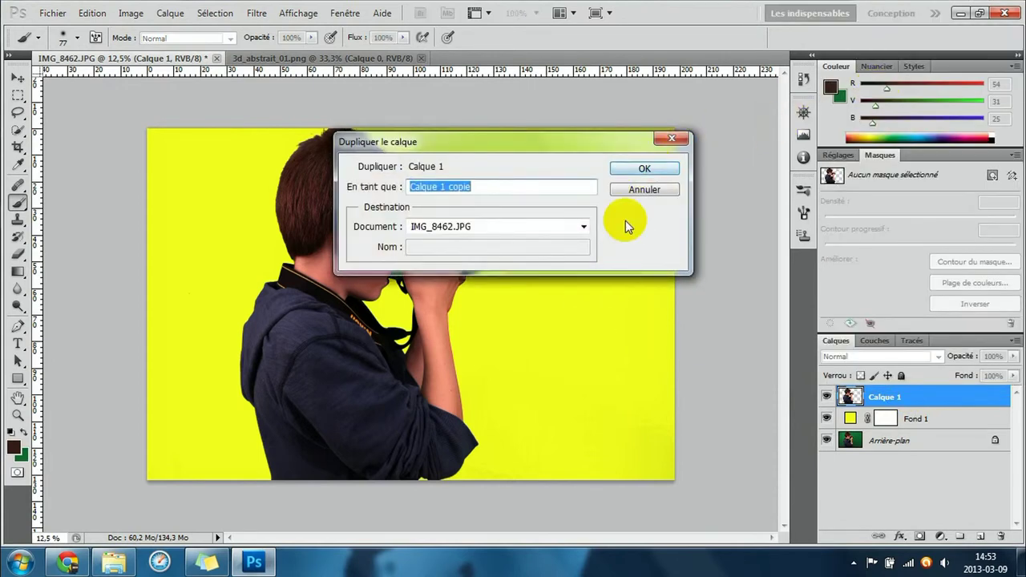
pyautogui.click(536, 227)
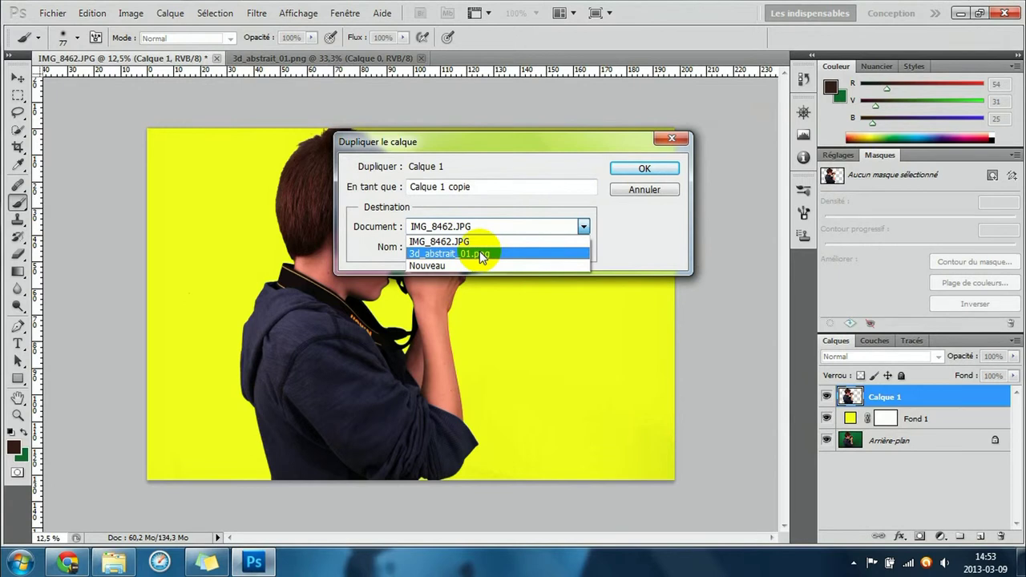
pyautogui.click(479, 253)
pyautogui.click(649, 168)
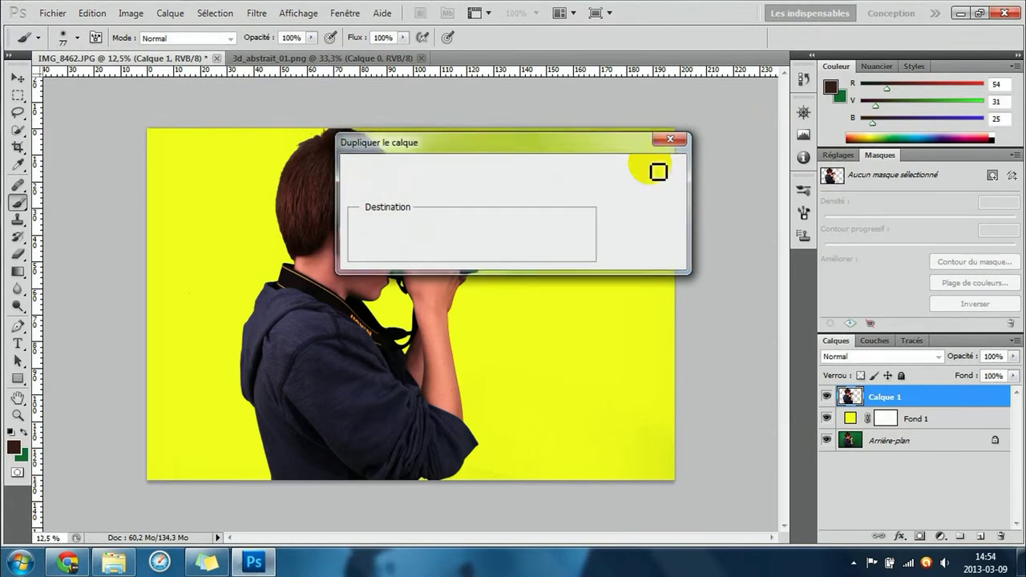
pyautogui.click(281, 58)
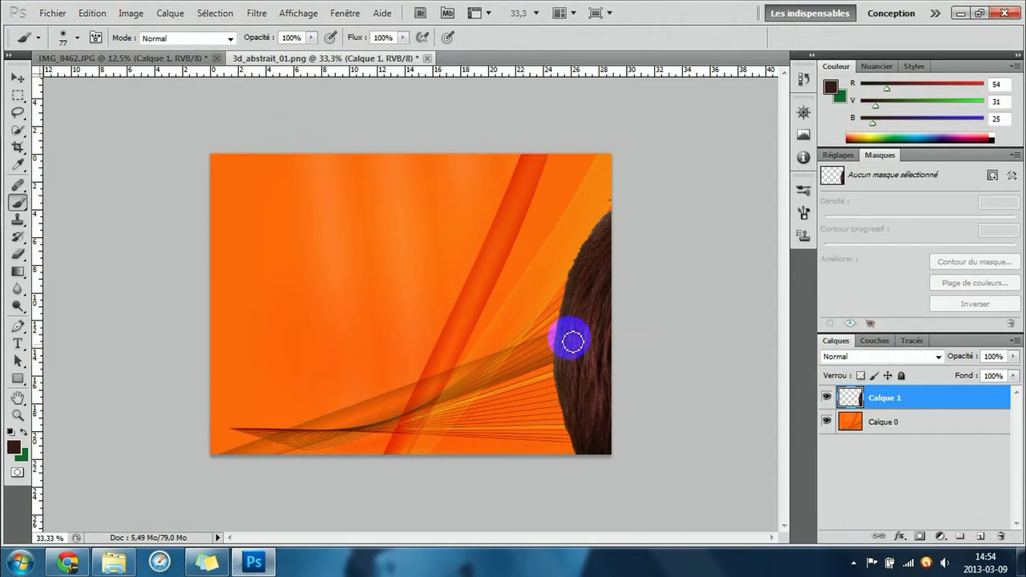
pyautogui.moveTo(590, 363); pyautogui.dragTo(593, 332)
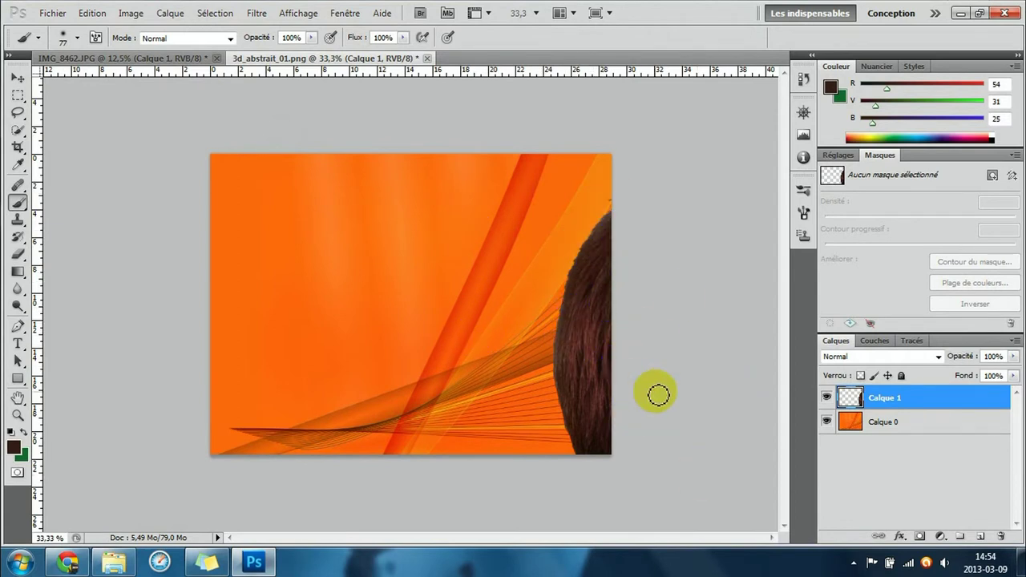
pyautogui.hotkey('ctrl', '-')
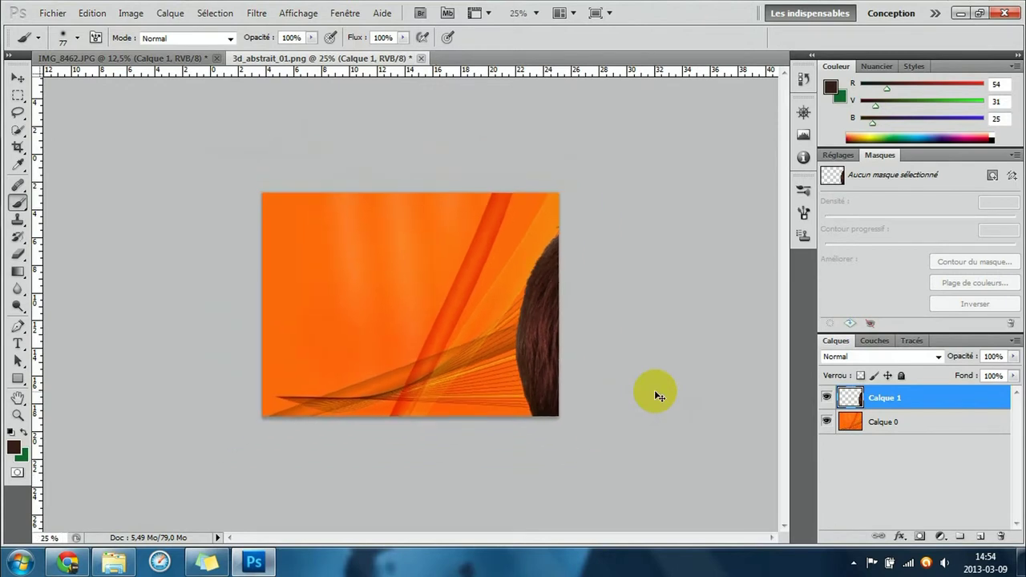
pyautogui.hotkey('ctrl', '-')
pyautogui.hotkey('ctrl', '-')
pyautogui.hotkey('ctrl', '-')
pyautogui.click(896, 399)
pyautogui.doubleClick(896, 405)
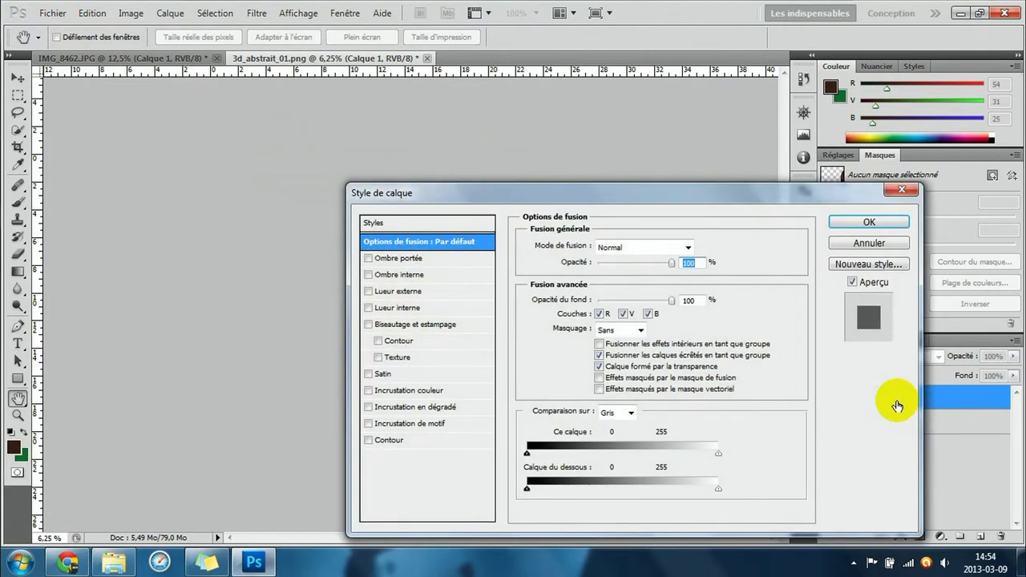
pyautogui.click(897, 192)
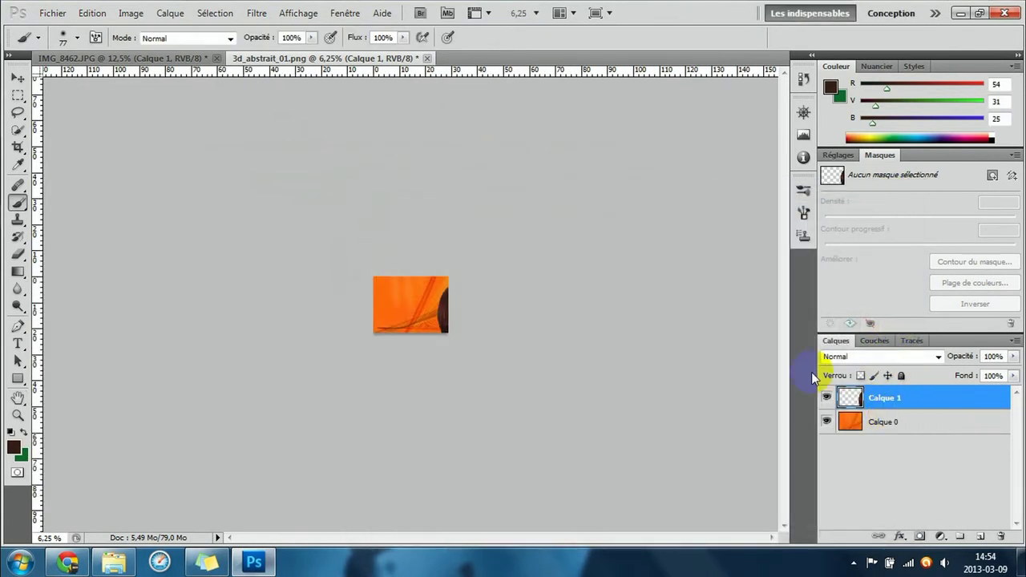
pyautogui.hotkey('ctrl', 't')
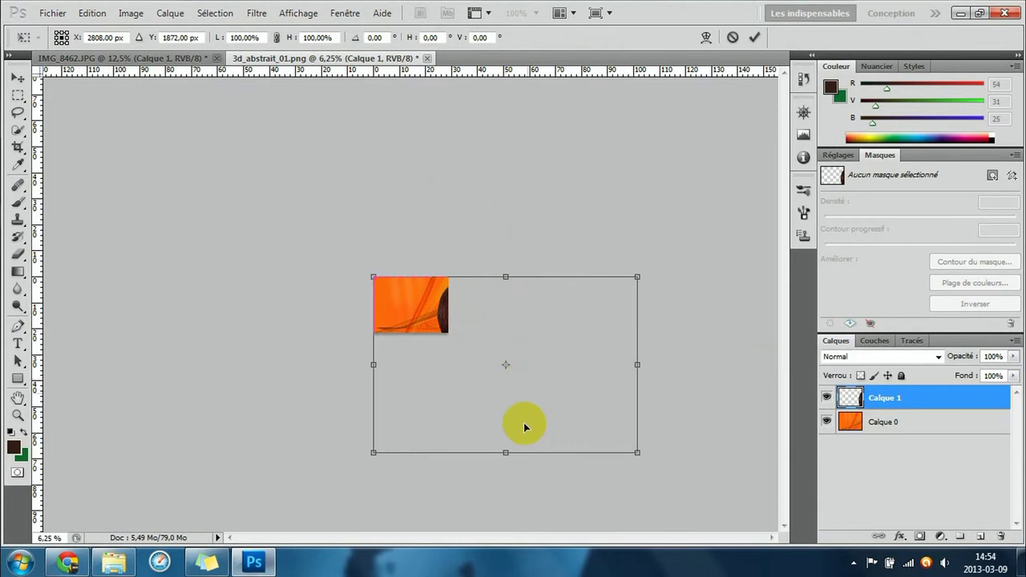
pyautogui.moveTo(505, 453); pyautogui.dragTo(505, 319)
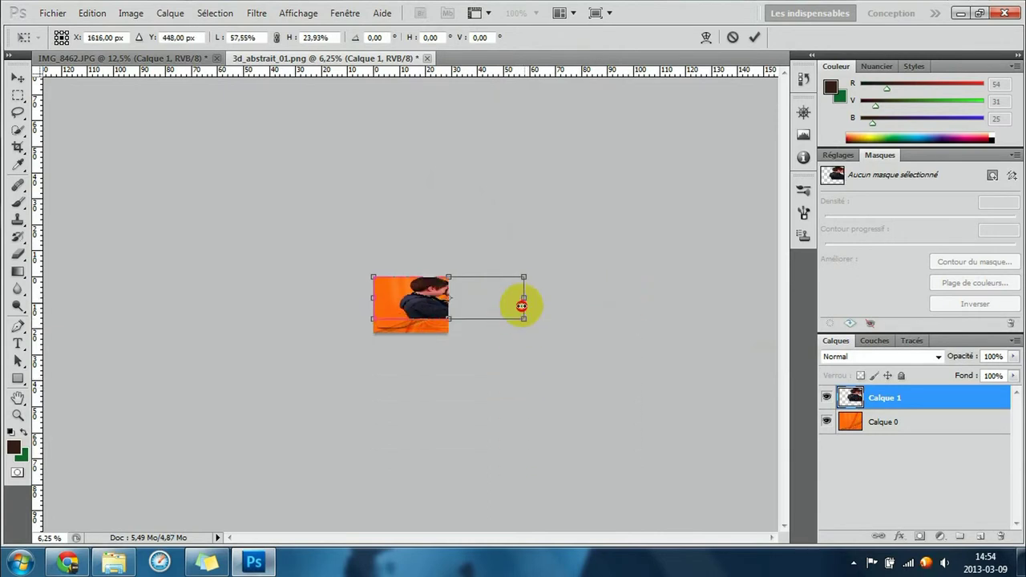
pyautogui.moveTo(636, 298)
pyautogui.mouseDown()
pyautogui.moveTo(527, 318)
pyautogui.moveTo(411, 305)
pyautogui.moveTo(670, 329)
pyautogui.mouseUp()
pyautogui.press('Return')
pyautogui.press('b')
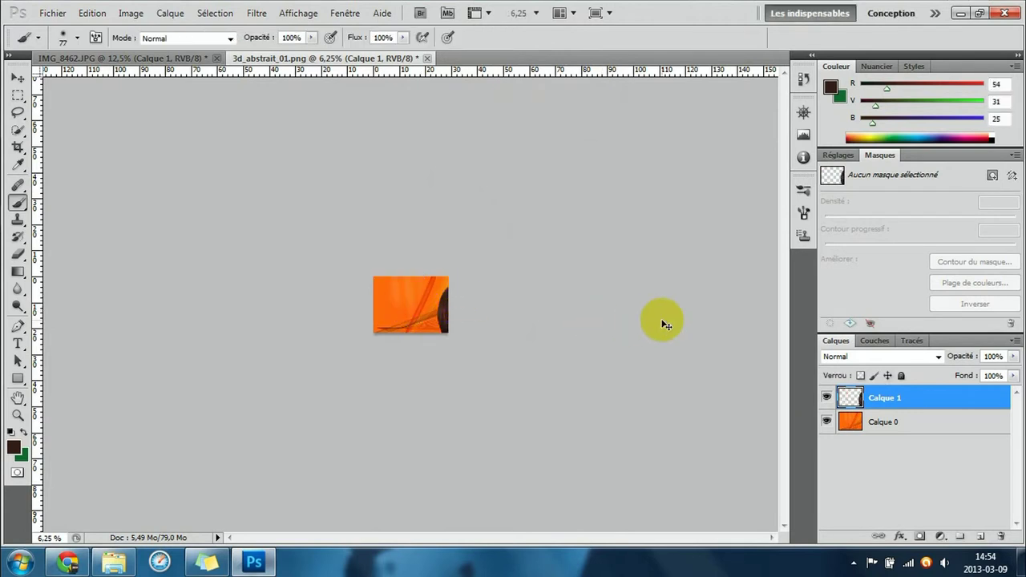
# - Scale the boy proportionally to about 20.5% and move him to the lower left
pyautogui.hotkey('ctrl', 't')
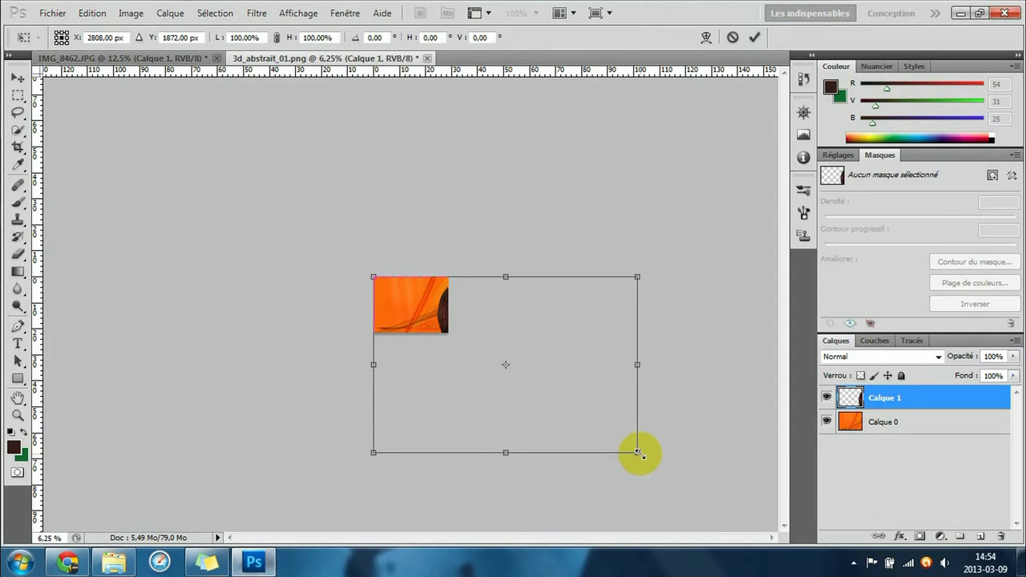
pyautogui.moveTo(640, 453)
pyautogui.mouseDown()
pyautogui.moveTo(758, 117)
pyautogui.moveTo(512, 251)
pyautogui.moveTo(547, 177)
pyautogui.moveTo(543, 191)
pyautogui.moveTo(529, 183)
pyautogui.mouseUp()
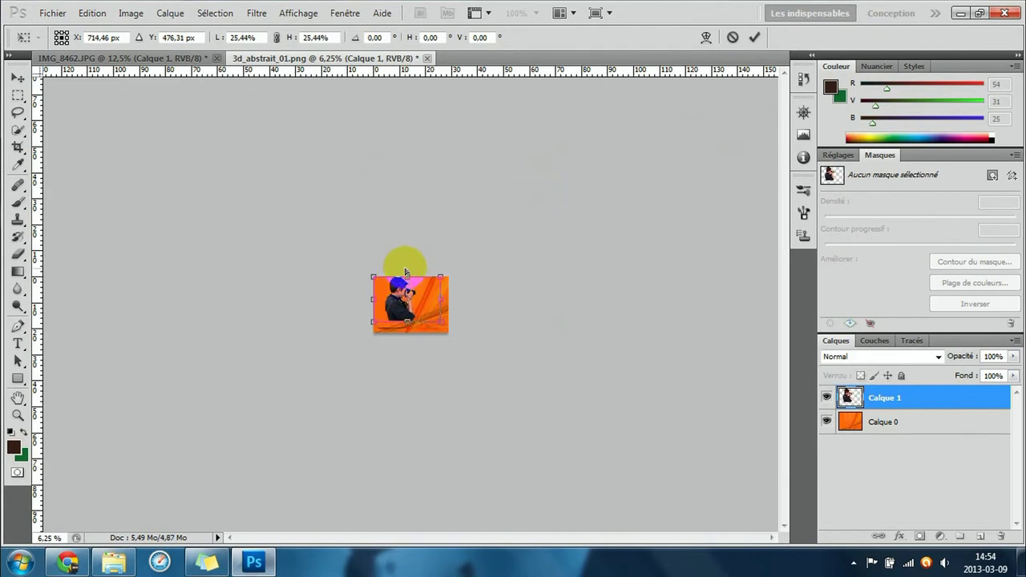
pyautogui.keyDown('ctrl'); pyautogui.click(405, 272); pyautogui.keyUp('ctrl')
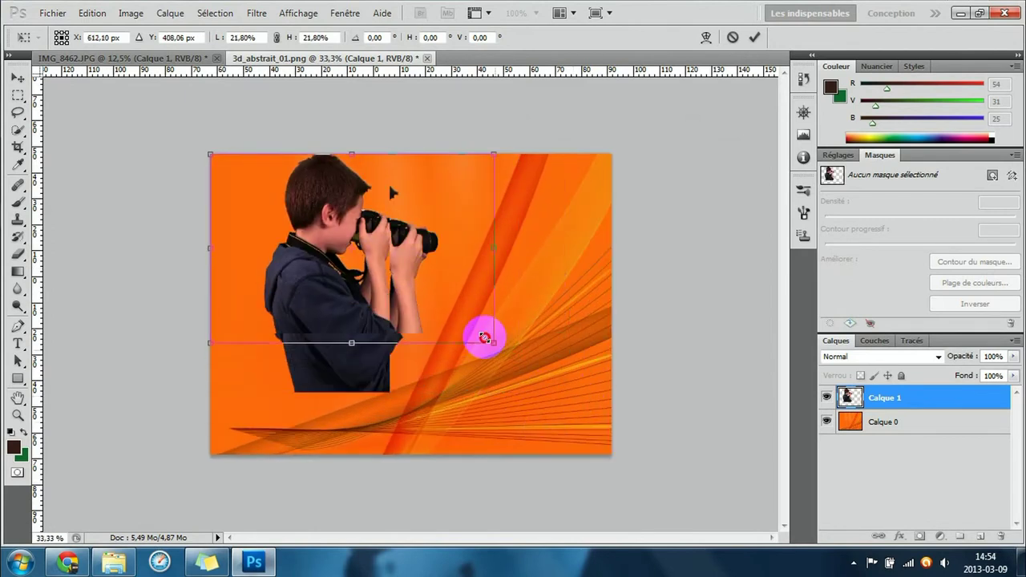
pyautogui.moveTo(571, 395); pyautogui.dragTo(500, 347)
pyautogui.moveTo(437, 241)
pyautogui.mouseDown()
pyautogui.moveTo(410, 367)
pyautogui.moveTo(435, 350)
pyautogui.mouseUp()
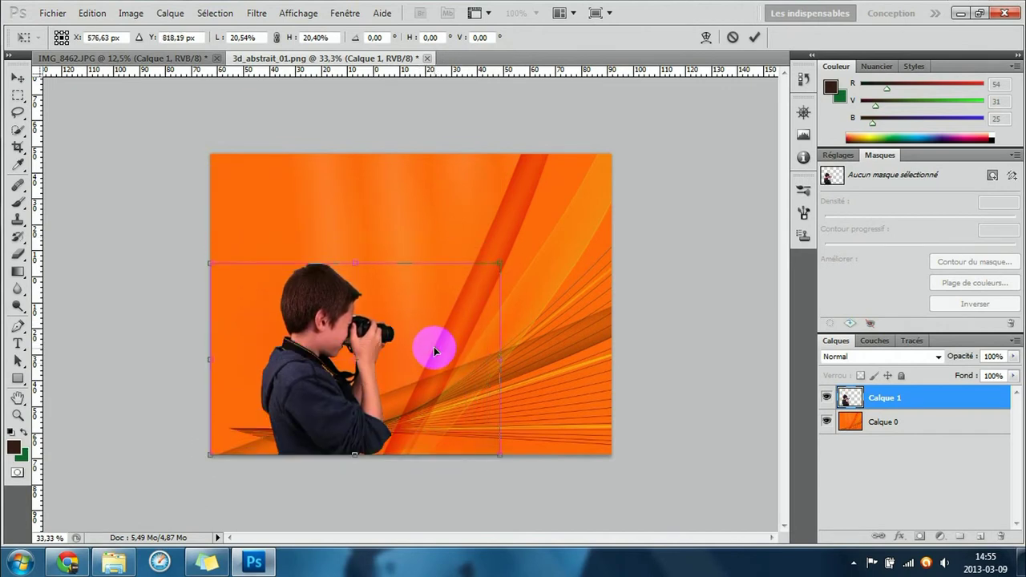
pyautogui.press('b')
pyautogui.click(433, 347)
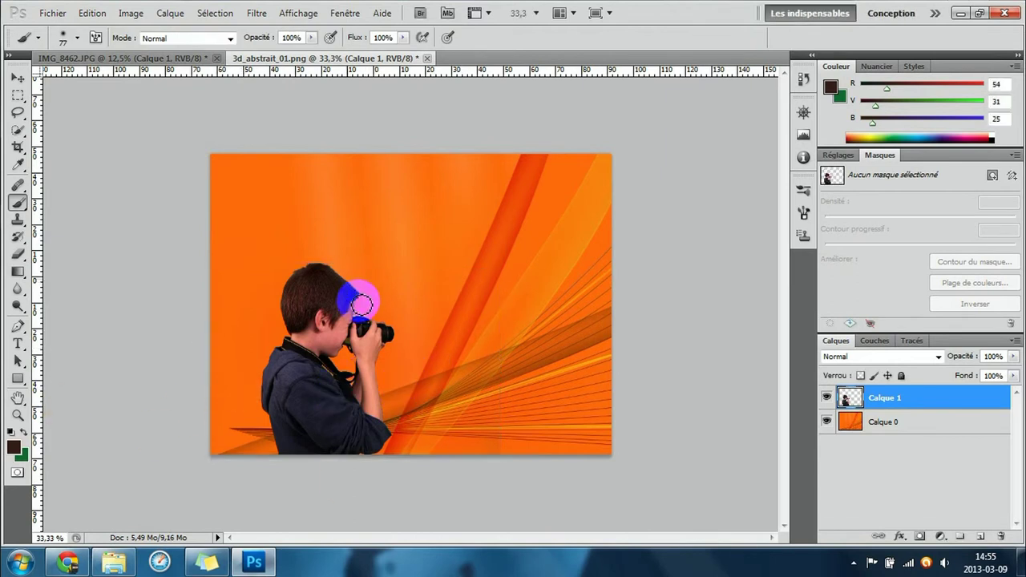
pyautogui.click(326, 326)
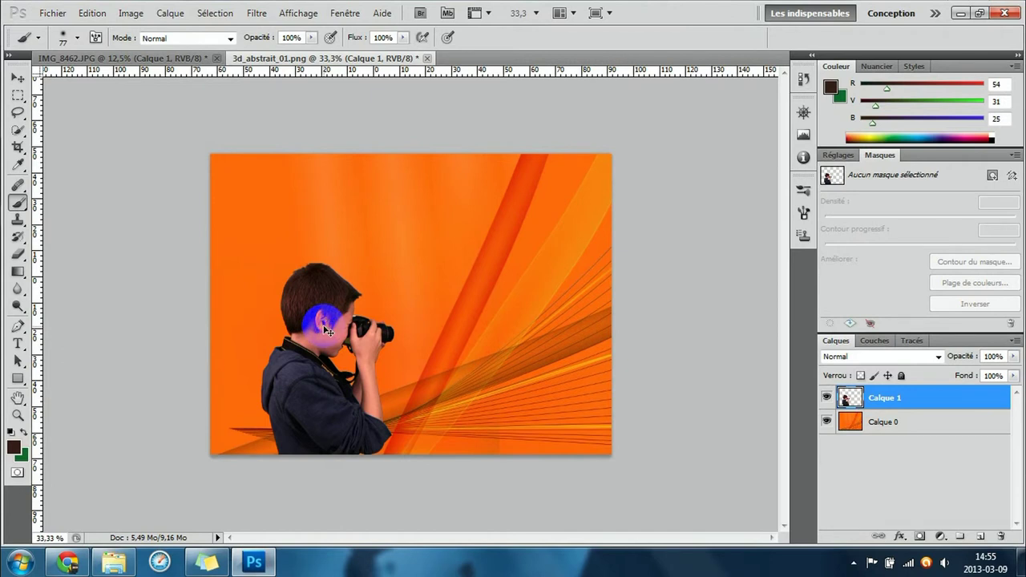
pyautogui.scroll(3, 326, 326)
pyautogui.scroll(-3, 326, 329)
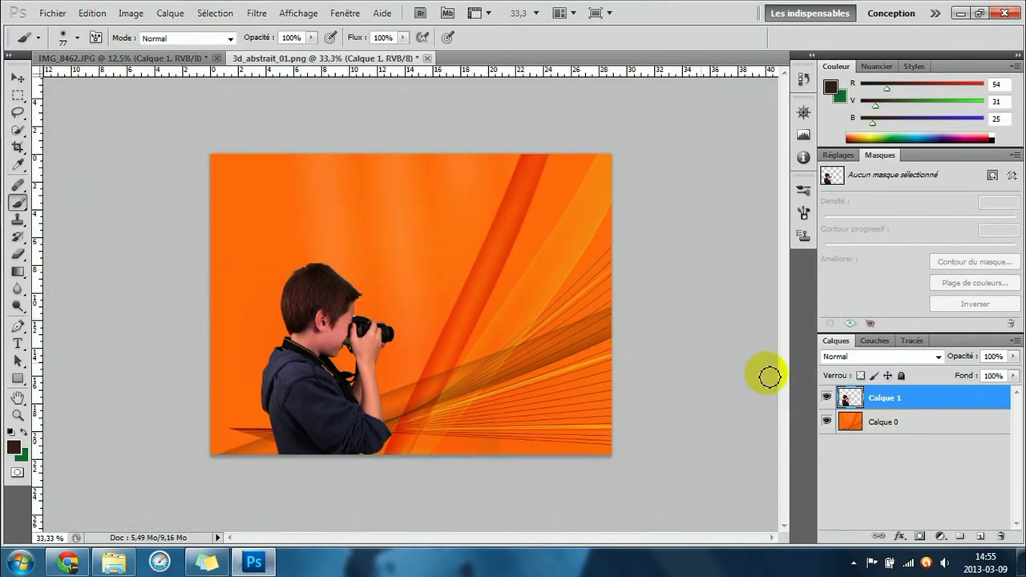
# - Apply a Flou gaussien blur with a radius of 1,0 pixels to Calque 1
pyautogui.click(262, 14)
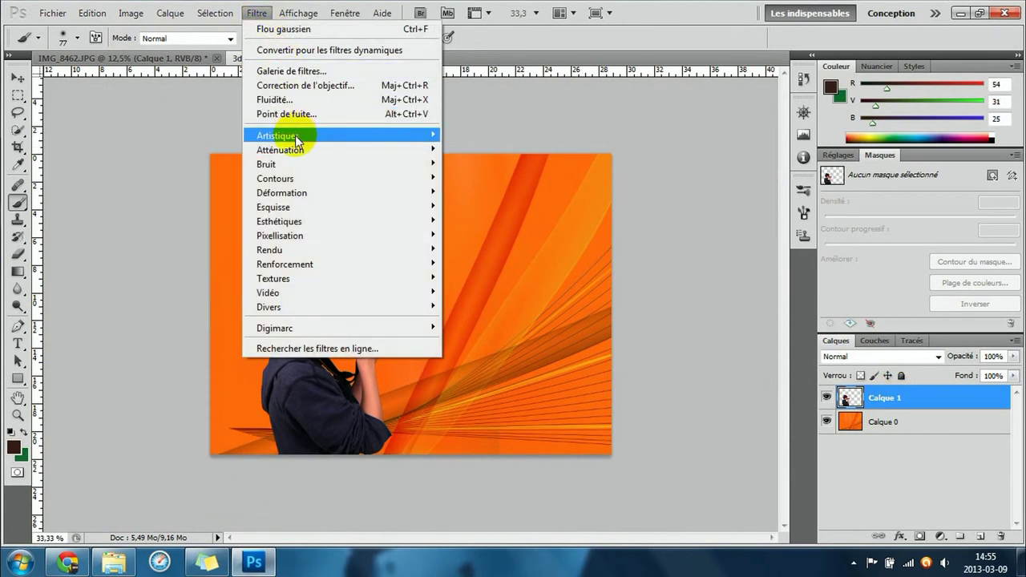
pyautogui.moveTo(280, 150)
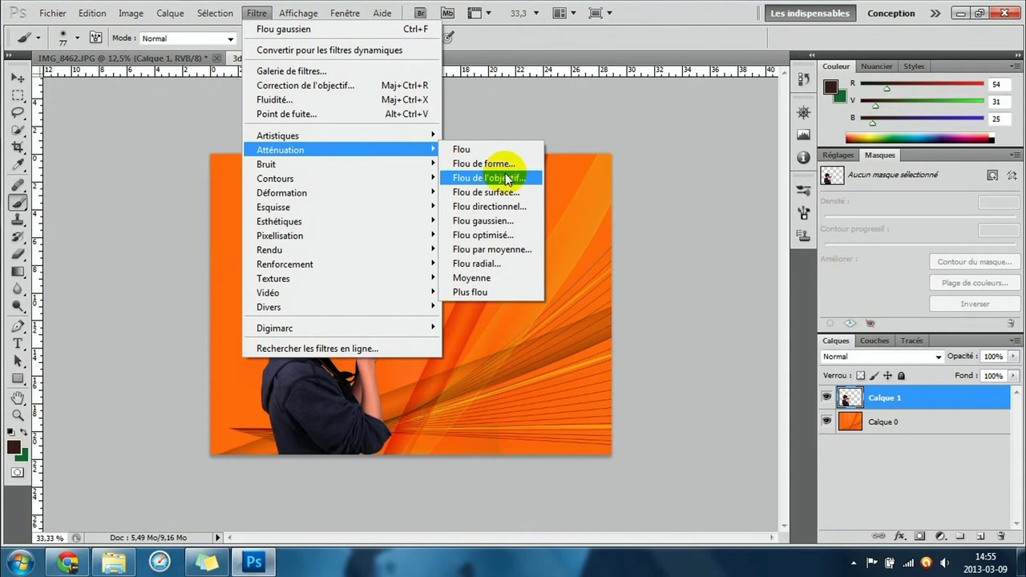
pyautogui.click(513, 220)
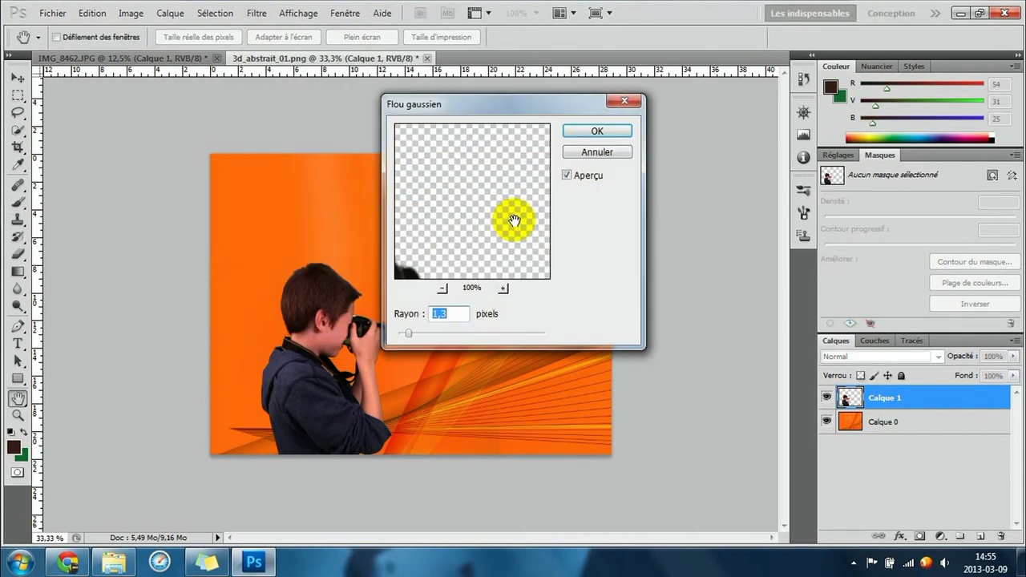
pyautogui.moveTo(476, 247); pyautogui.dragTo(530, 155)
pyautogui.moveTo(506, 229)
pyautogui.mouseDown()
pyautogui.moveTo(540, 211)
pyautogui.moveTo(464, 222)
pyautogui.mouseUp()
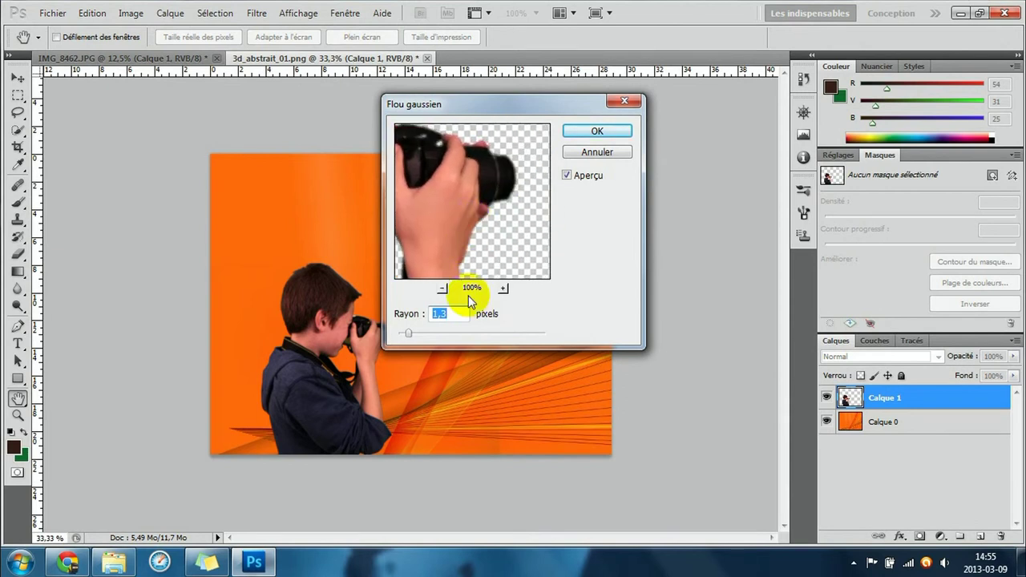
pyautogui.click(408, 332)
pyautogui.moveTo(408, 333); pyautogui.dragTo(451, 332)
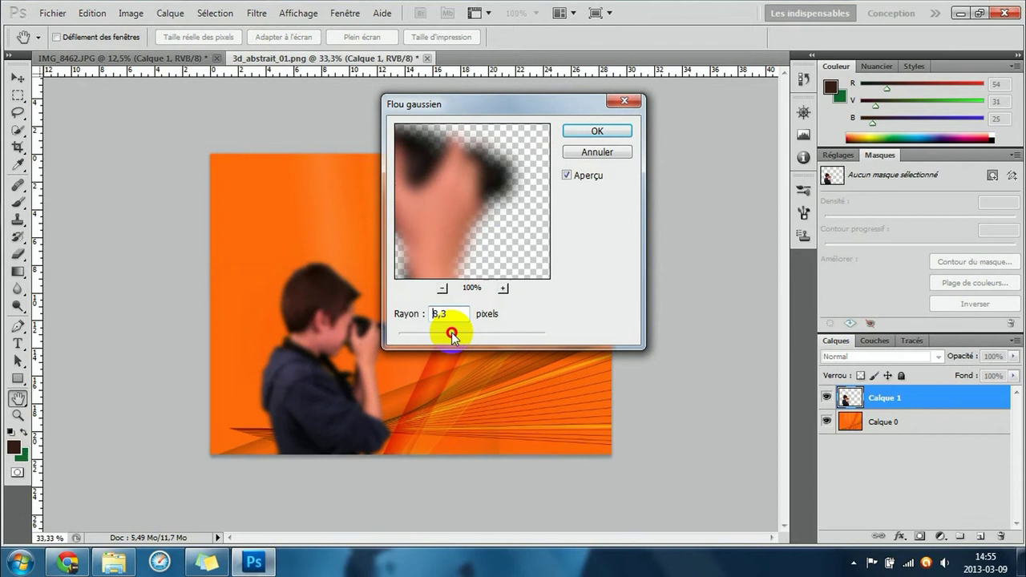
pyautogui.moveTo(451, 332)
pyautogui.mouseDown()
pyautogui.moveTo(395, 333)
pyautogui.moveTo(407, 334)
pyautogui.mouseUp()
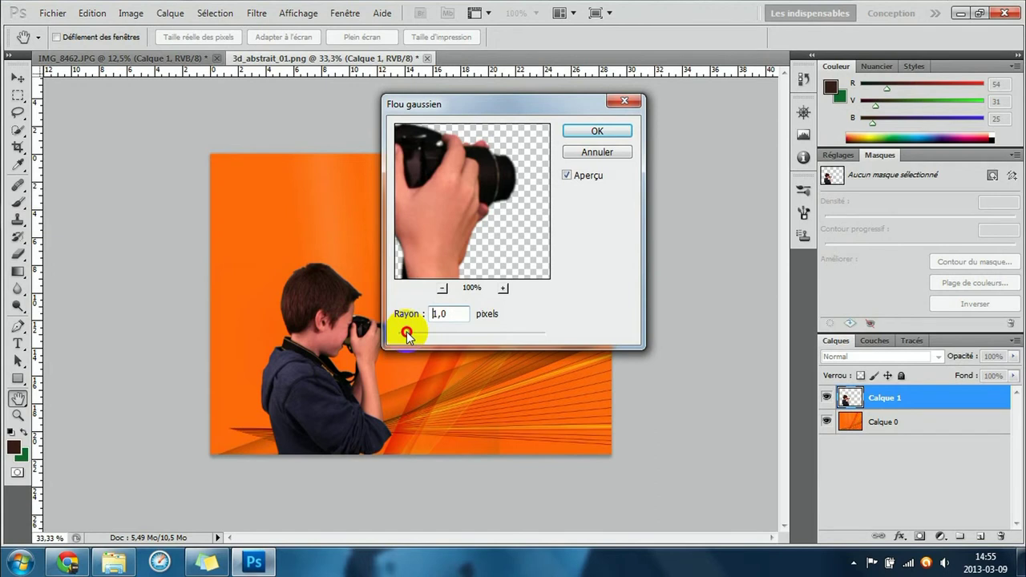
pyautogui.click(595, 136)
pyautogui.press('b')
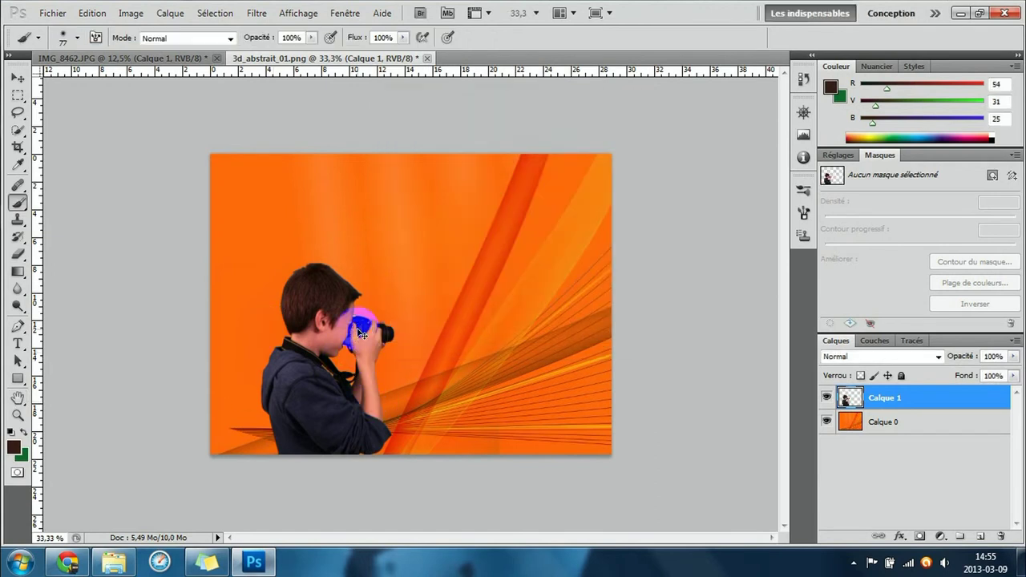
pyautogui.scroll(5, 361, 333)
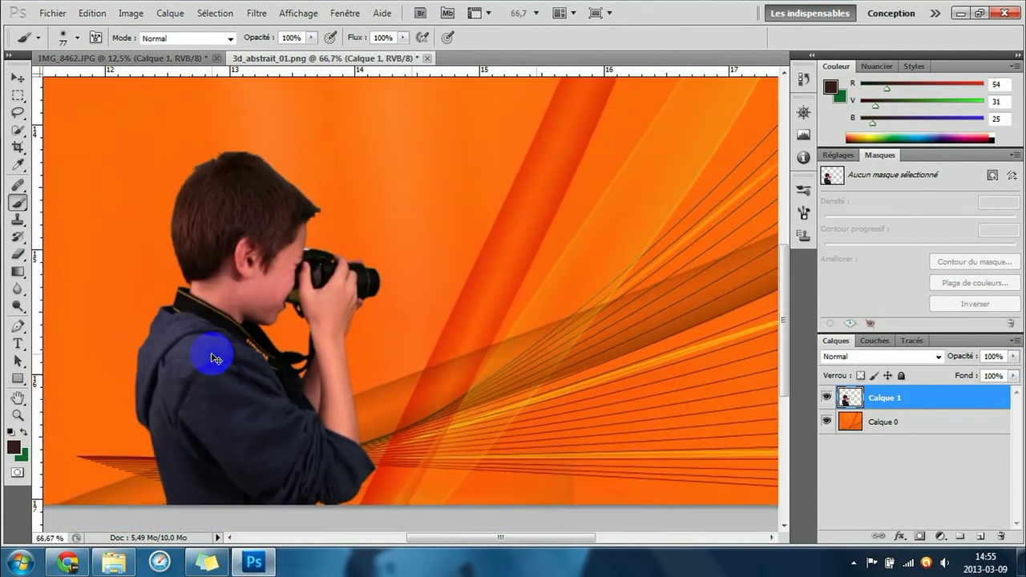
pyautogui.hotkey('ctrl', '-')
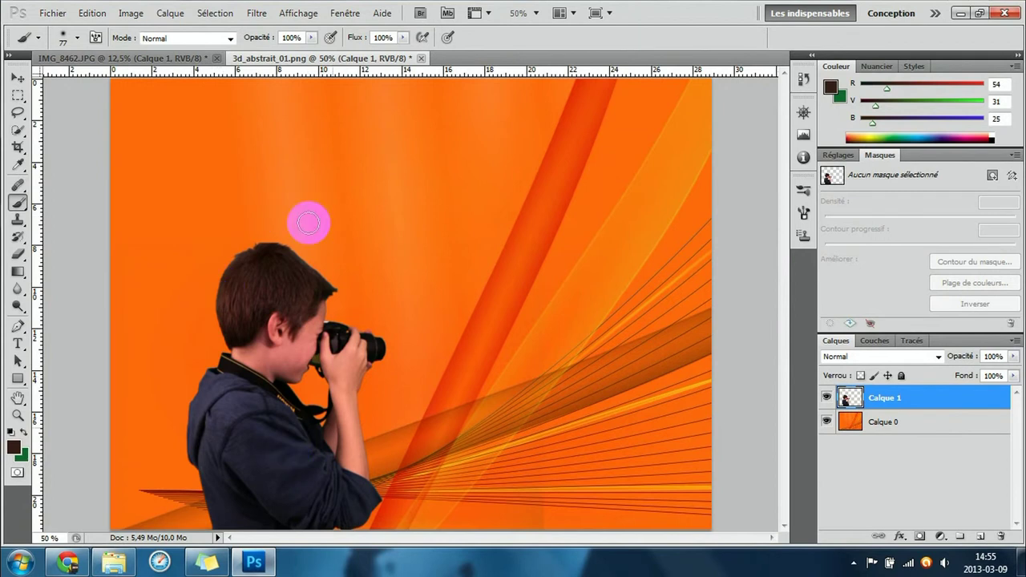
pyautogui.click(252, 296)
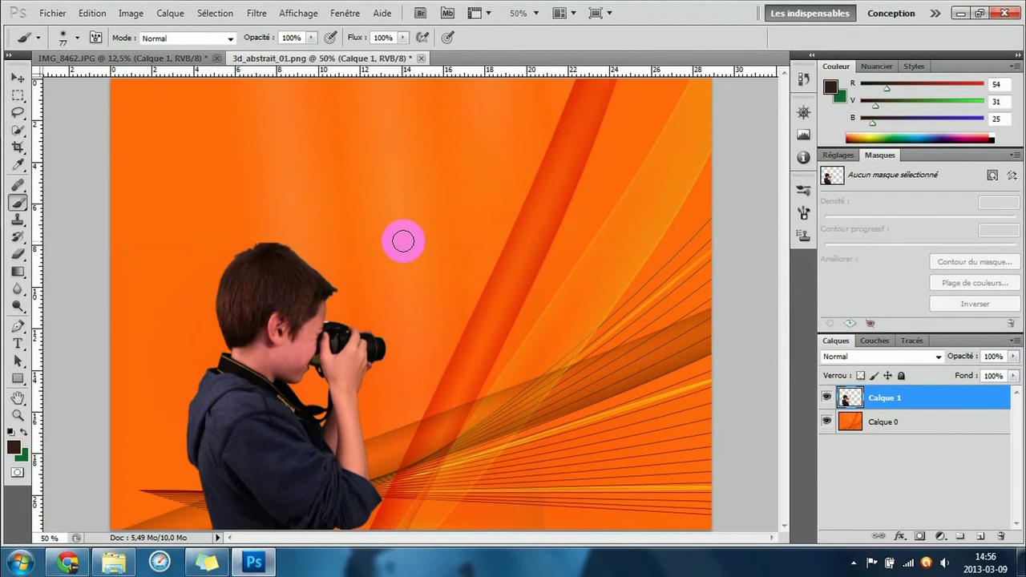